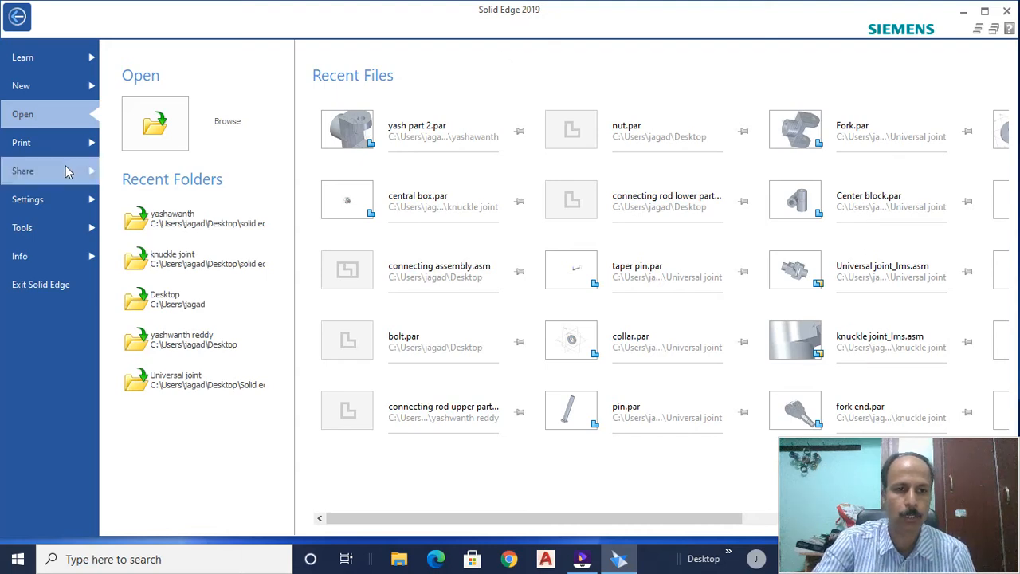
# Step: Create a new assembly document from the ANSI Metric assembly template
pyautogui.click(52, 84)
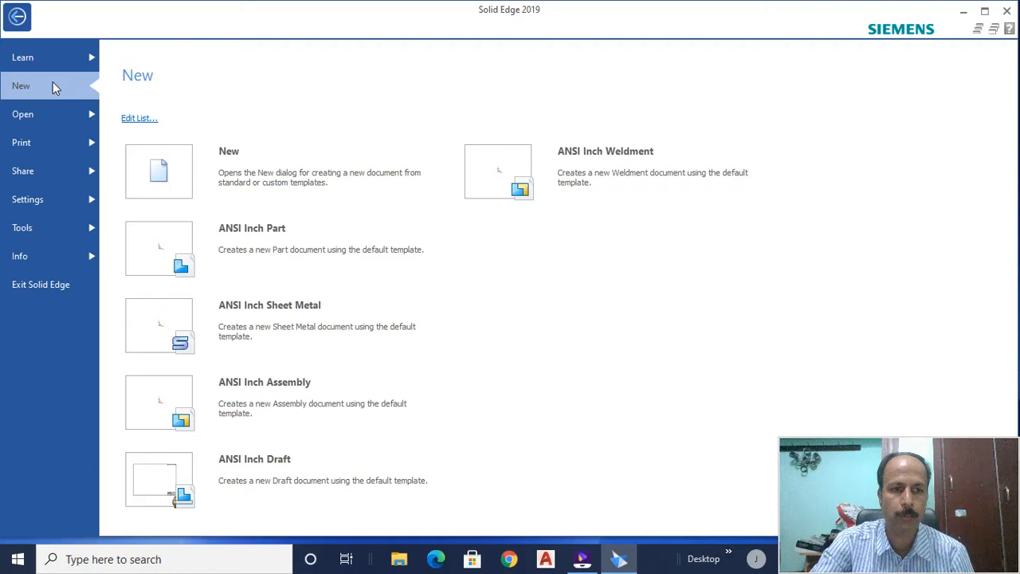
pyautogui.click(154, 168)
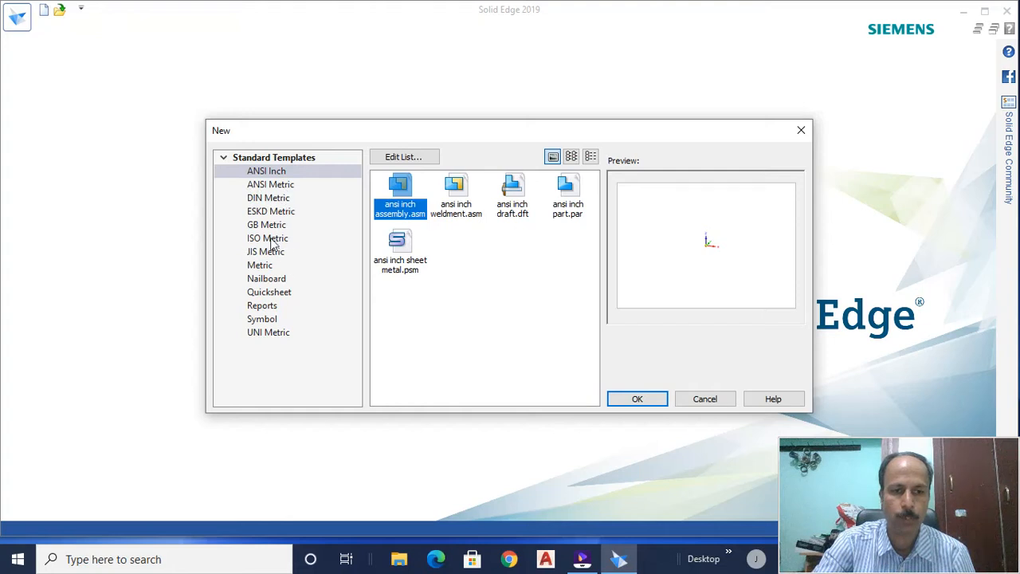
pyautogui.click(281, 187)
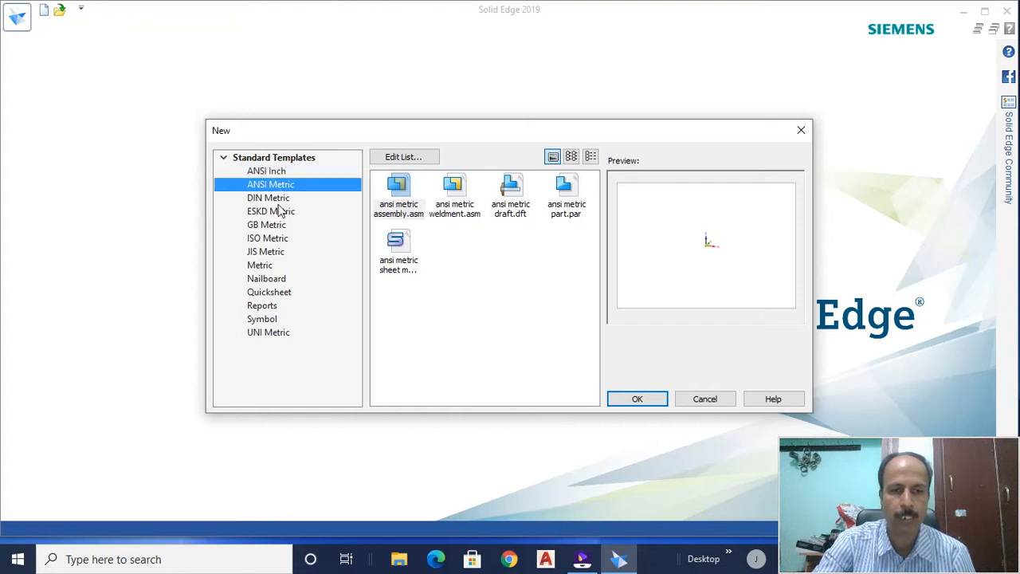
pyautogui.click(400, 192)
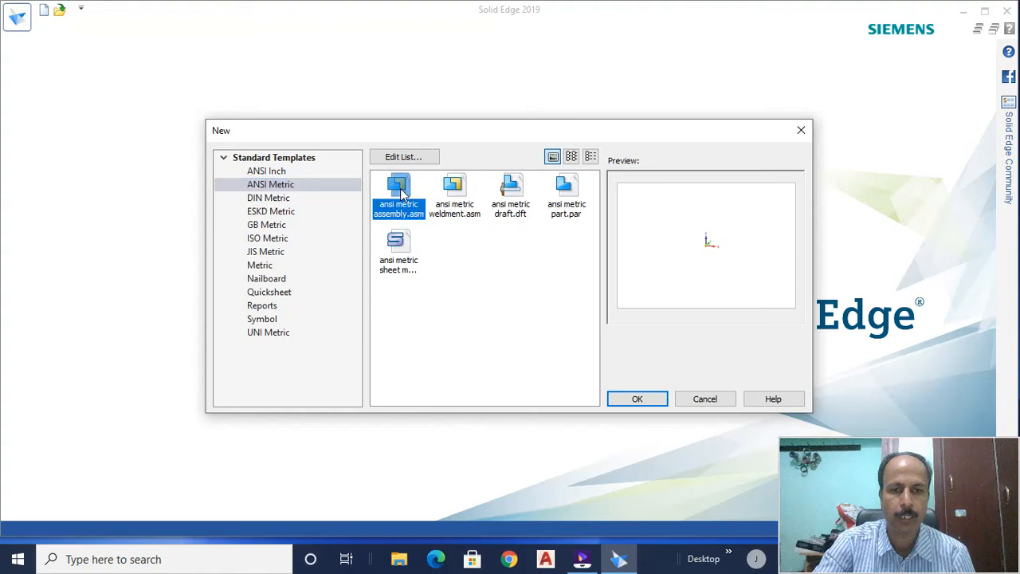
pyautogui.click(638, 399)
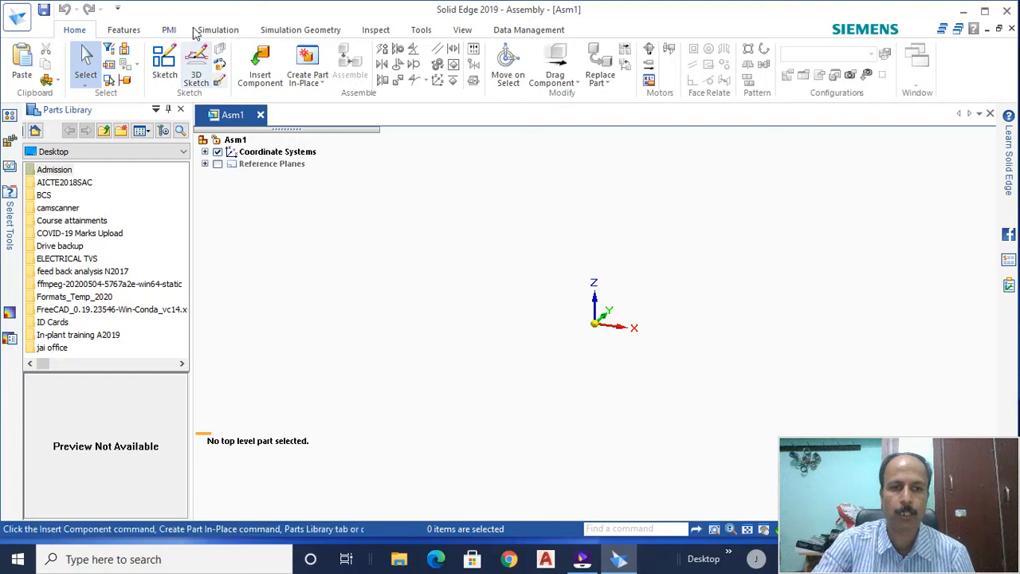
# Step: Browse the parts library for components to insert, opening the muff coupling folder inside Solid edge and Solidedge models on the Desktop
pyautogui.click(259, 64)
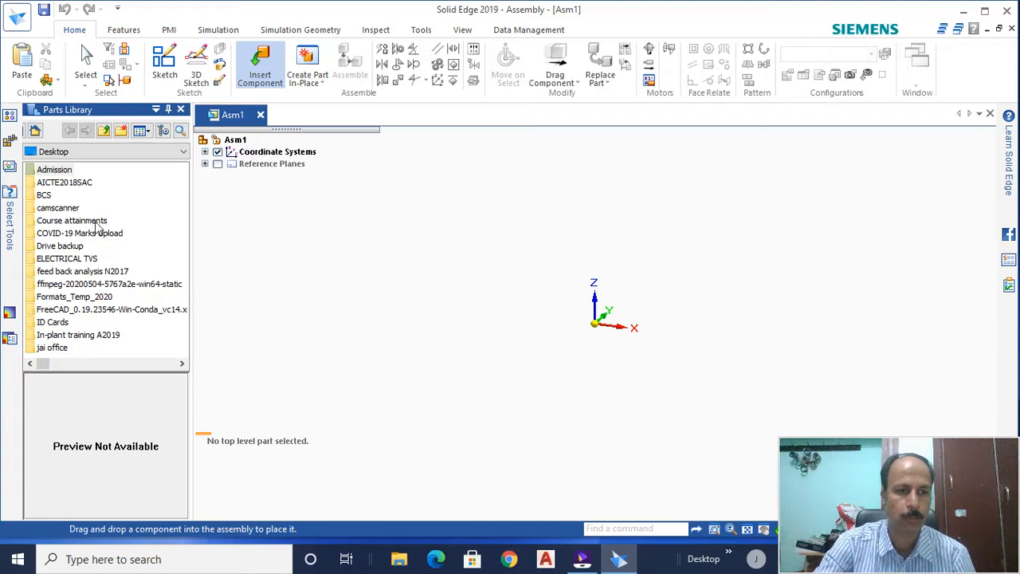
pyautogui.scroll(-5, 71, 229)
pyautogui.scroll(5, 72, 230)
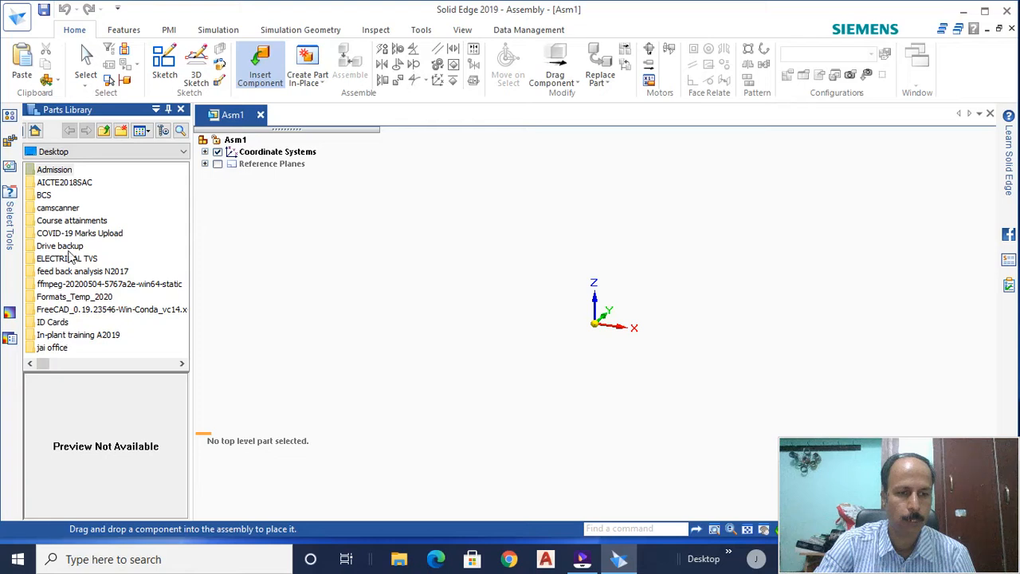
pyautogui.click(107, 128)
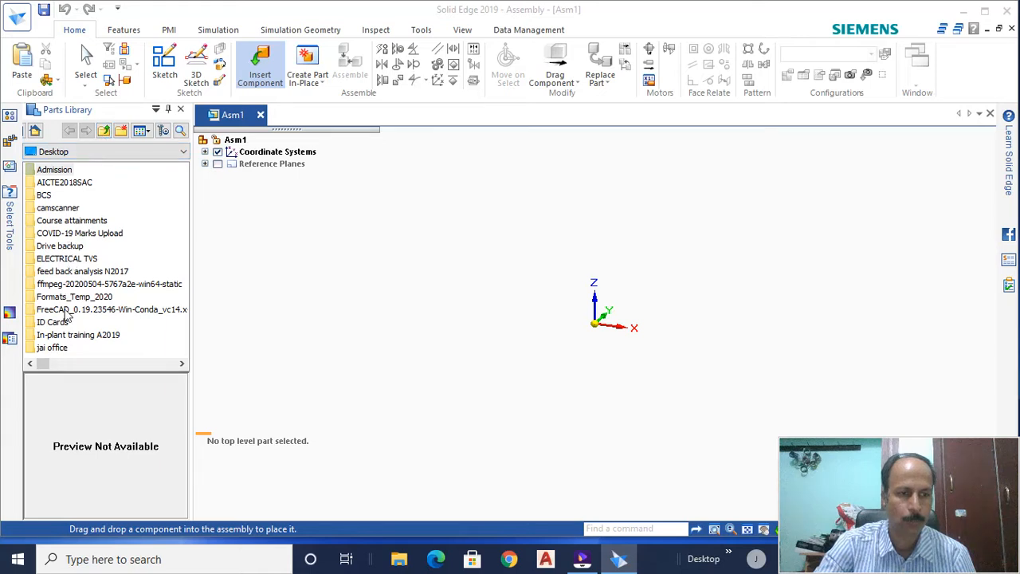
pyautogui.click(182, 363)
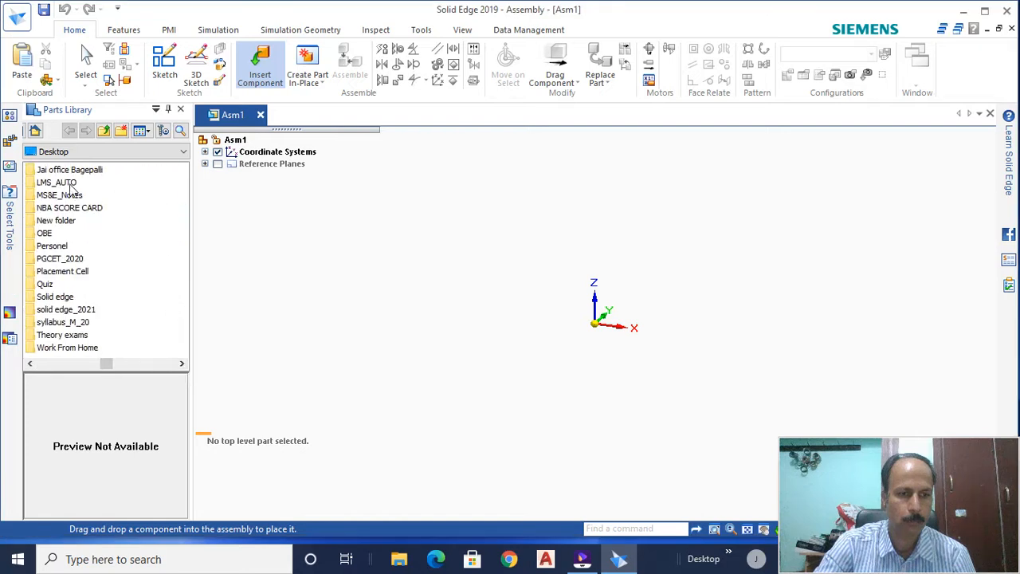
pyautogui.doubleClick(56, 296)
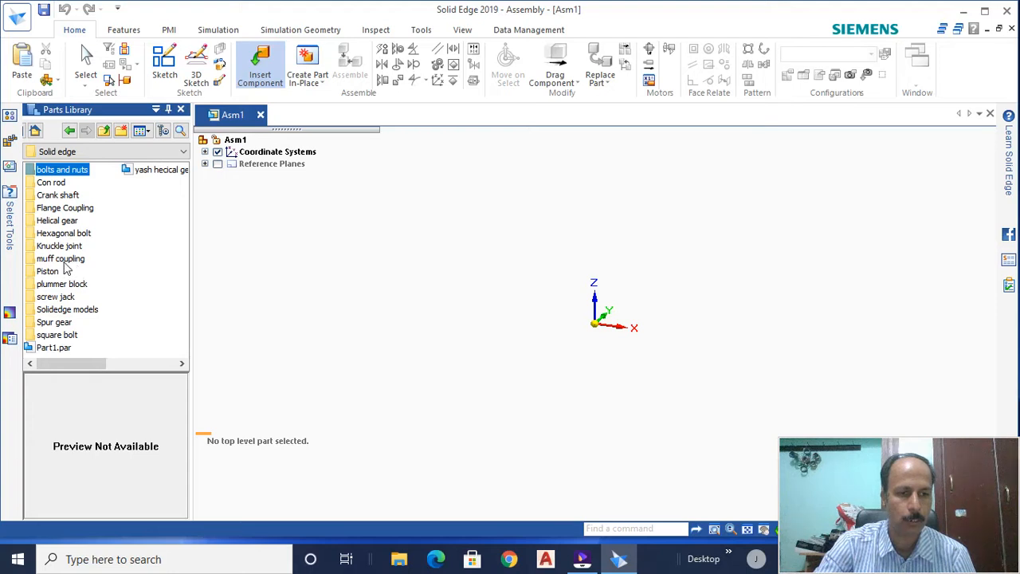
pyautogui.doubleClick(83, 310)
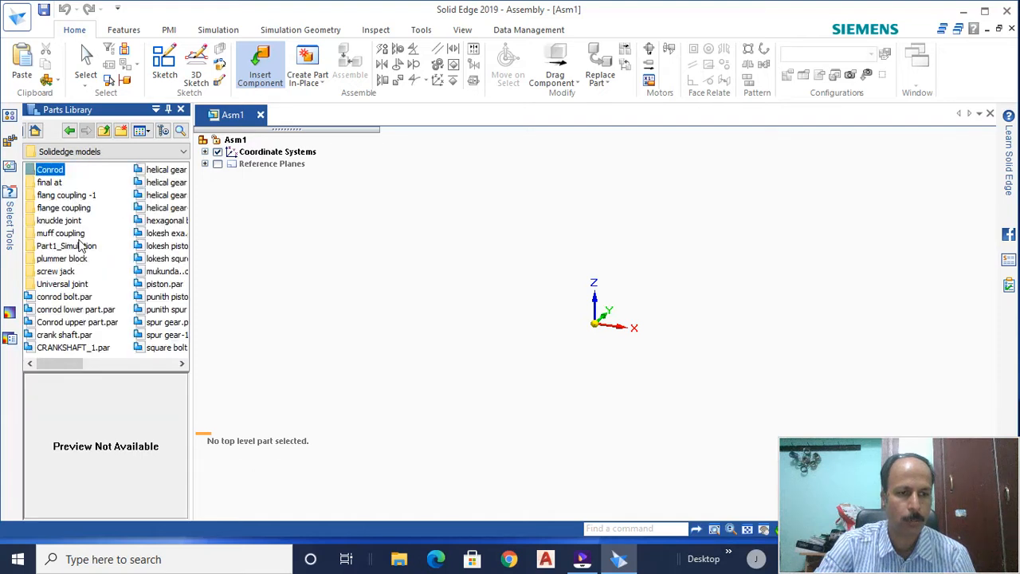
pyautogui.doubleClick(78, 235)
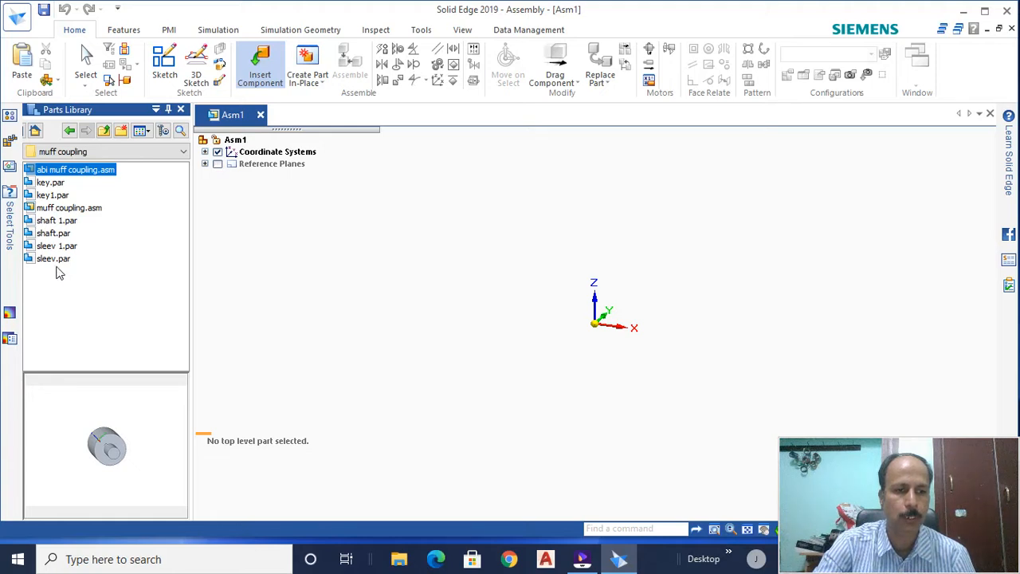
# Step: Place two copies of shaft.par side by side in the assembly, leaving the second one without relationships
pyautogui.moveTo(59, 236); pyautogui.dragTo(492, 279)
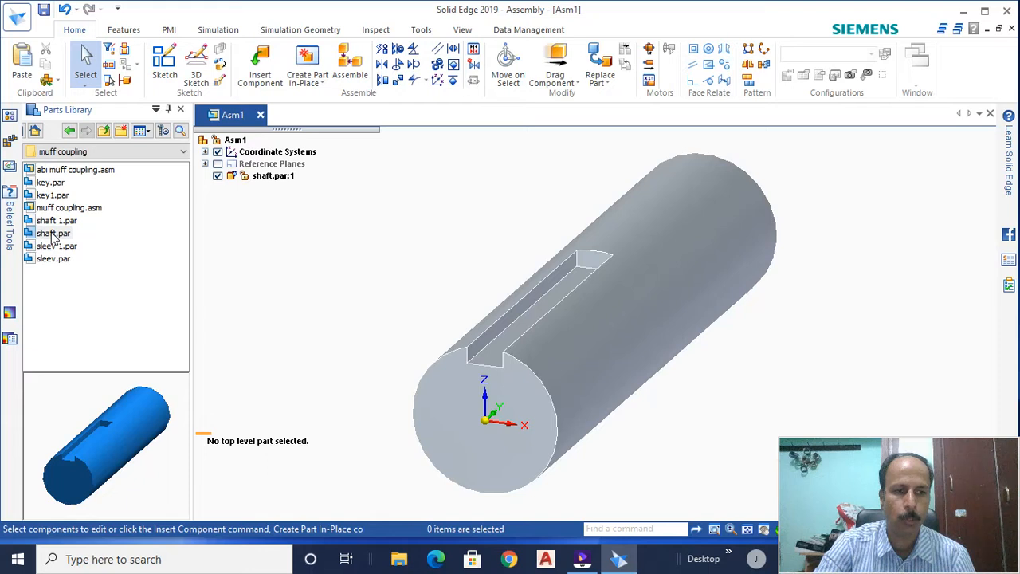
pyautogui.moveTo(53, 236); pyautogui.dragTo(445, 275)
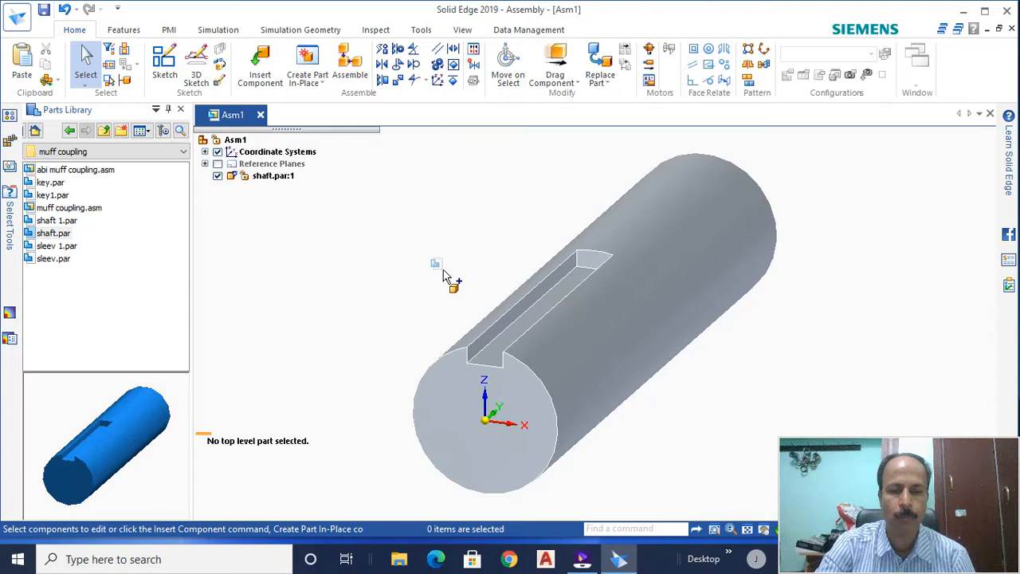
pyautogui.moveTo(444, 270); pyautogui.dragTo(444, 269)
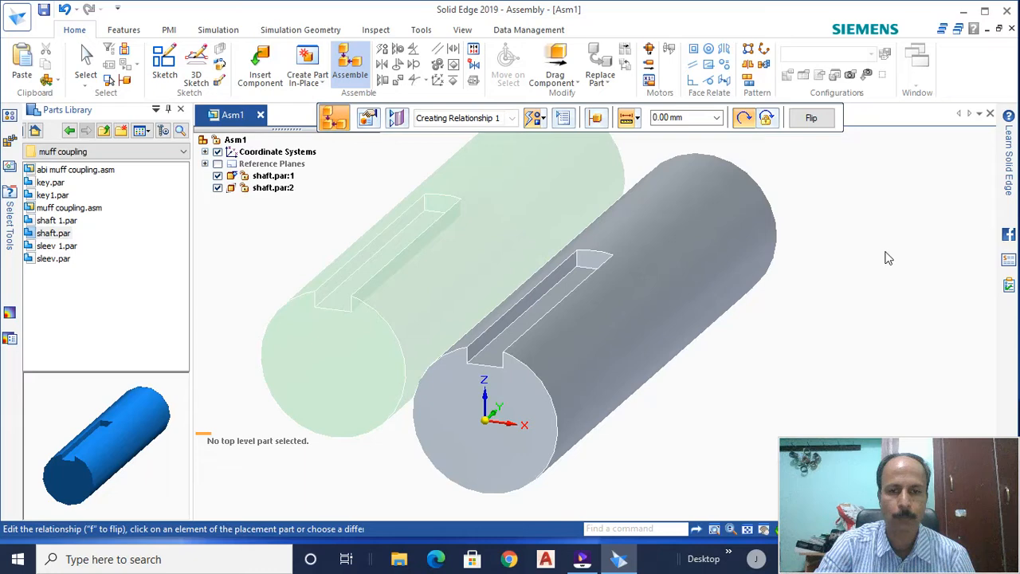
pyautogui.press('Escape')
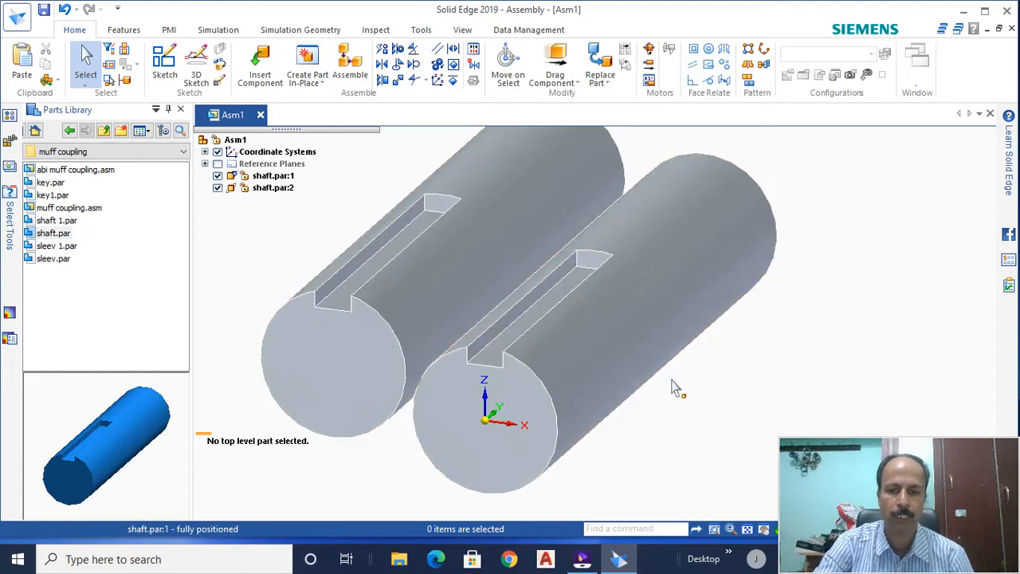
# Step: Open the first shaft for in-place editing, saving the assembly as Muff Coupling_lms in the muff coupling folder
pyautogui.doubleClick(641, 316)
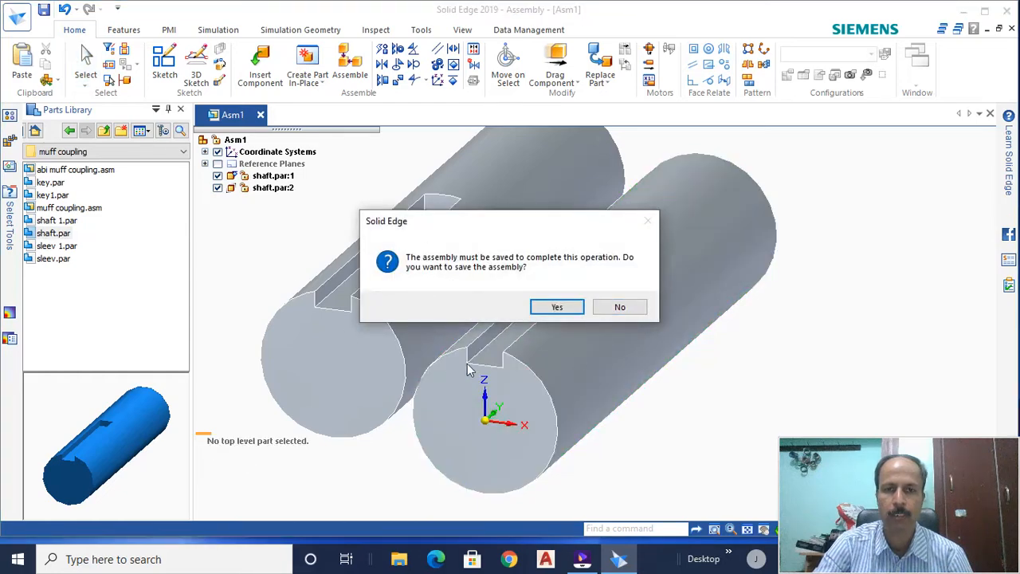
pyautogui.click(555, 311)
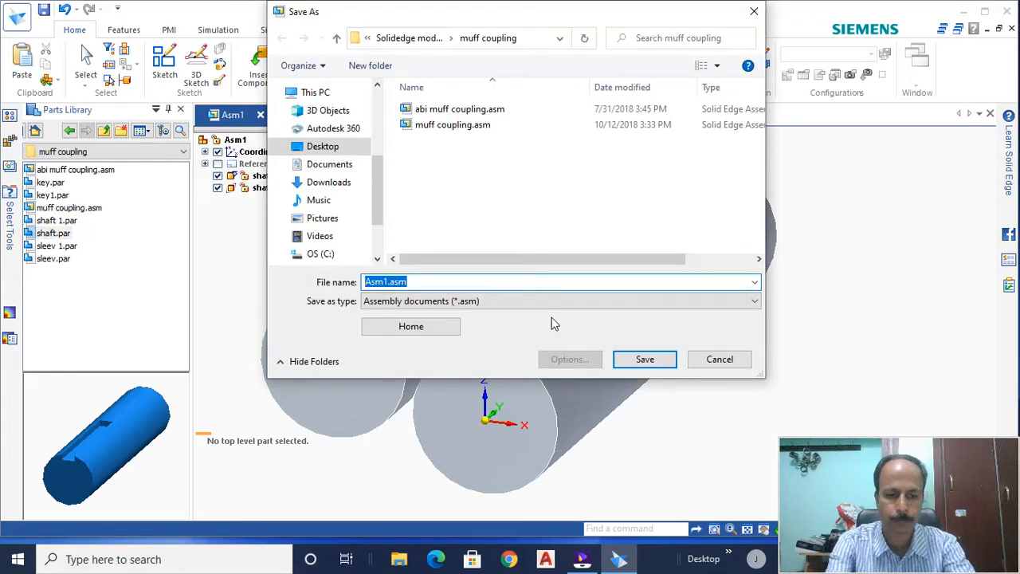
pyautogui.write('Muff')
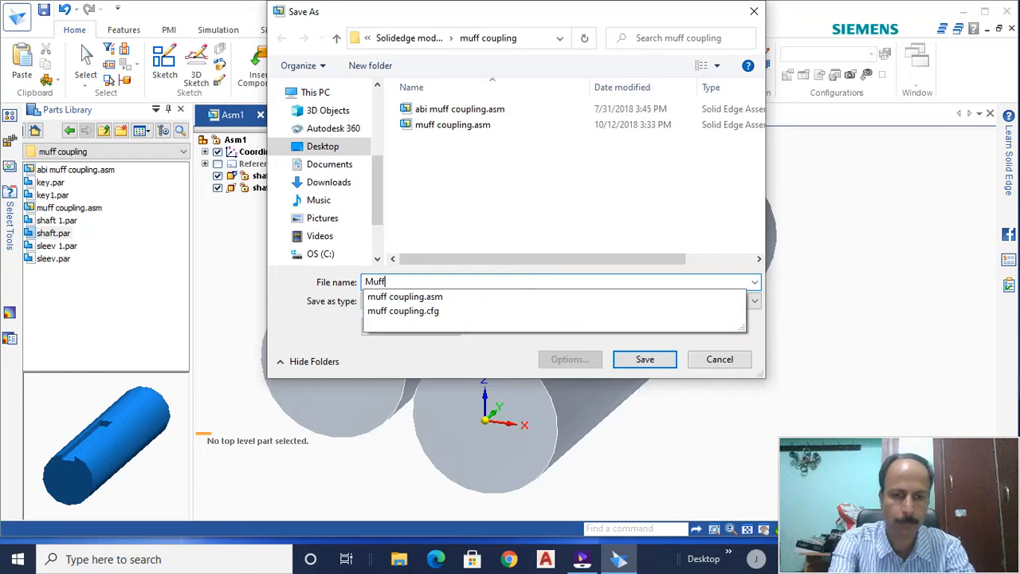
pyautogui.write(' Co')
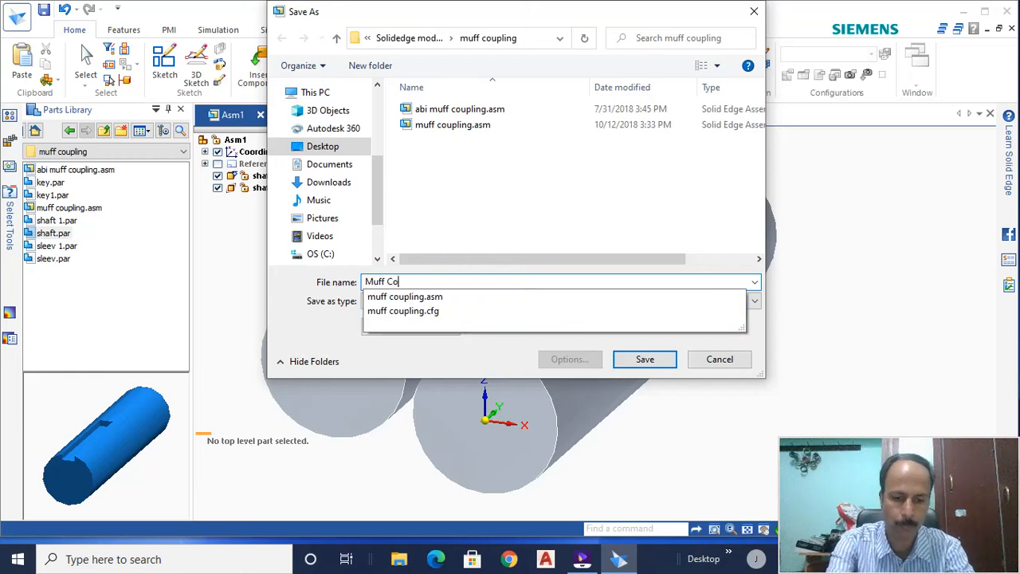
pyautogui.write('upling')
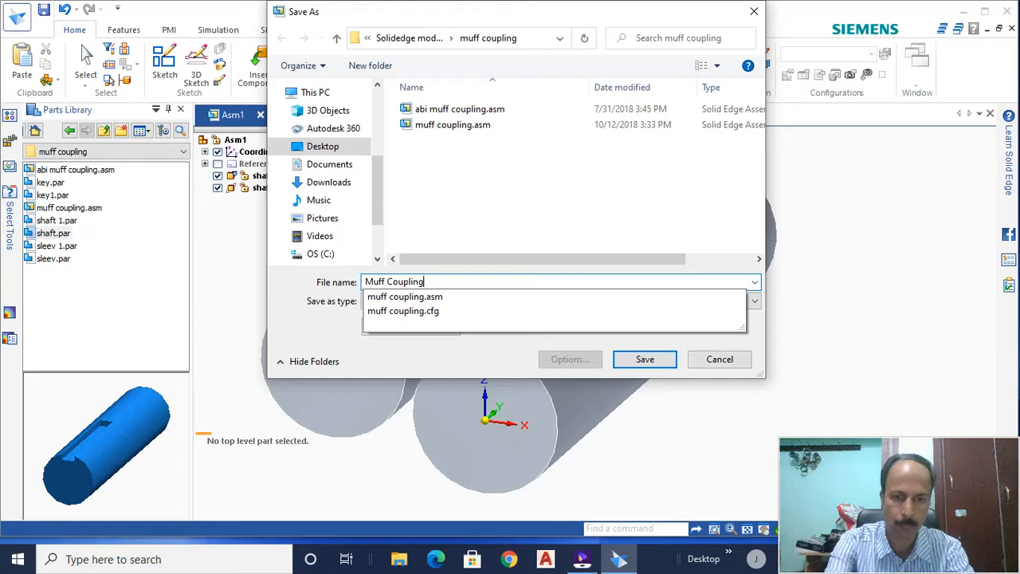
pyautogui.write('_')
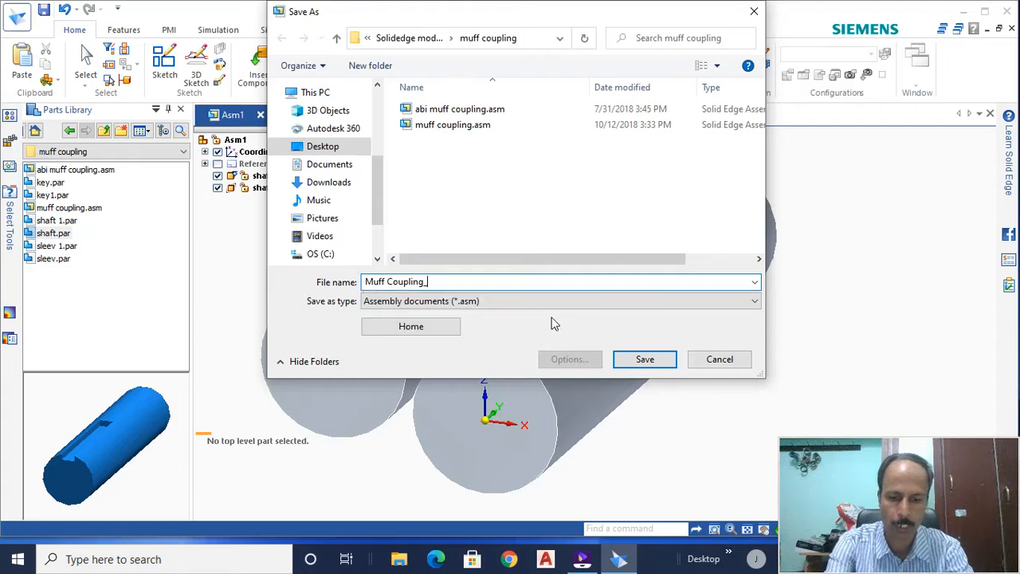
pyautogui.write('Ims')
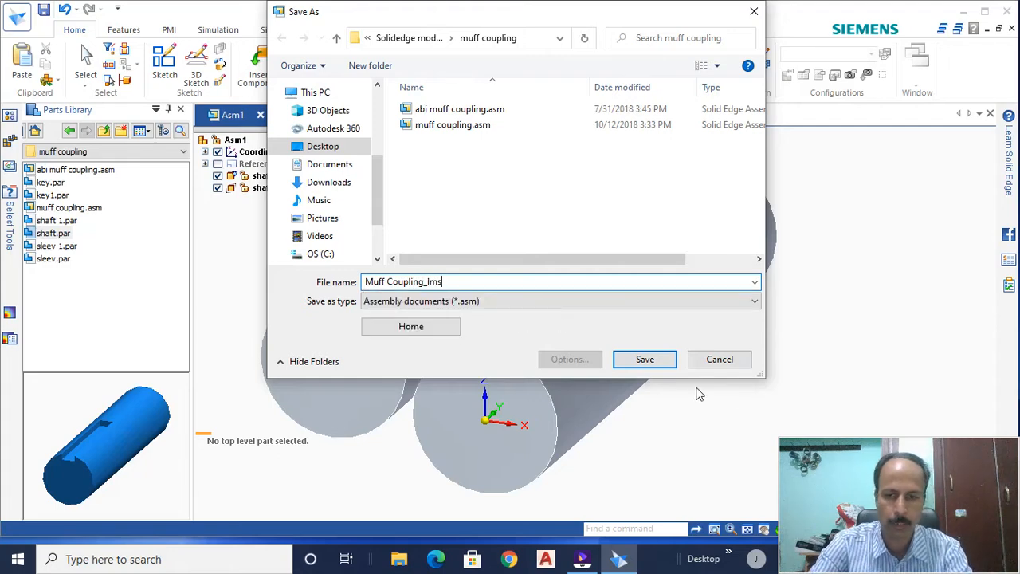
pyautogui.click(647, 360)
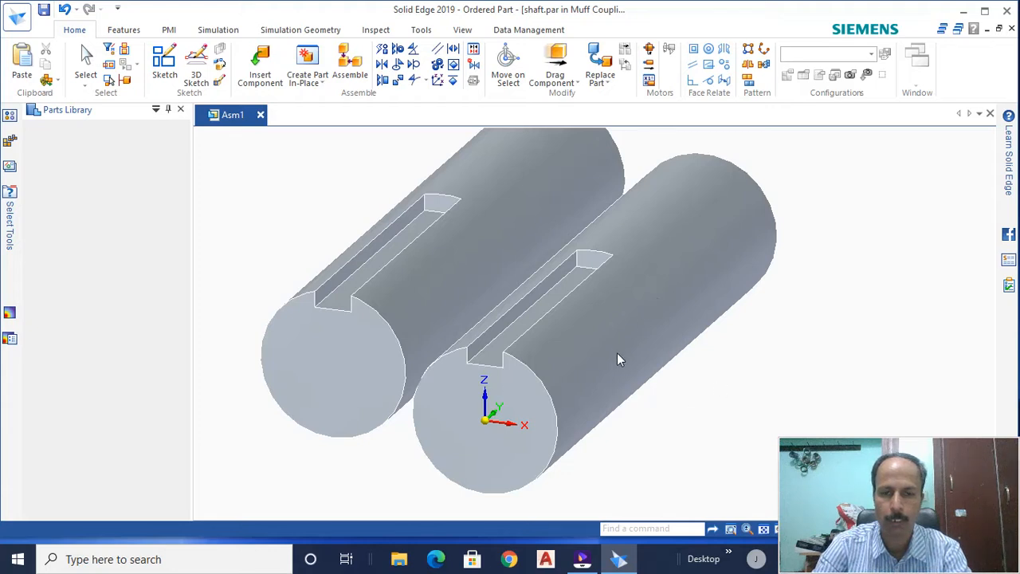
pyautogui.doubleClick(640, 327)
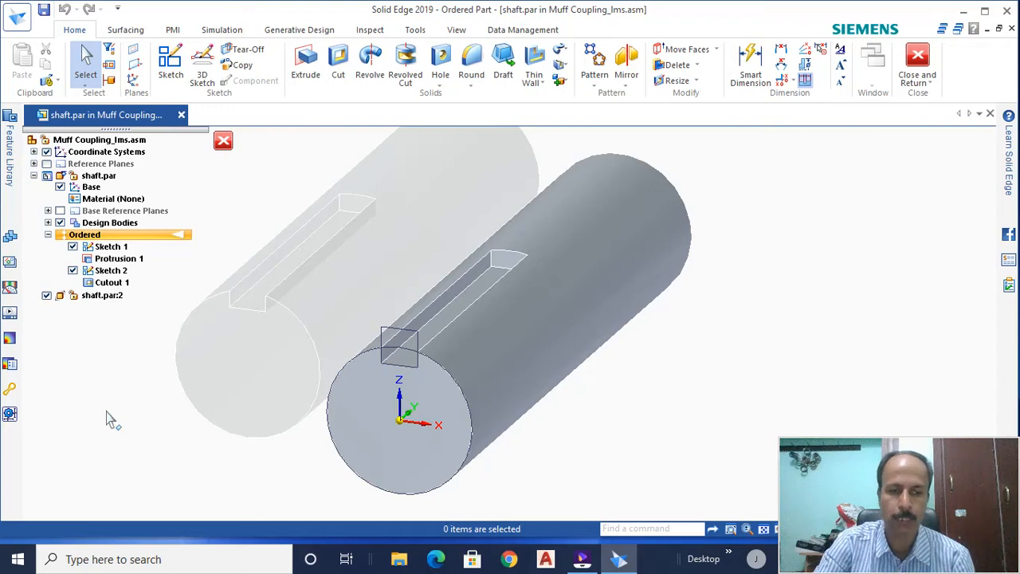
# Step: Edit the profile of the shaft's Sketch 1, dimension the circle's diameter, and finish the sketch
pyautogui.click(112, 246)
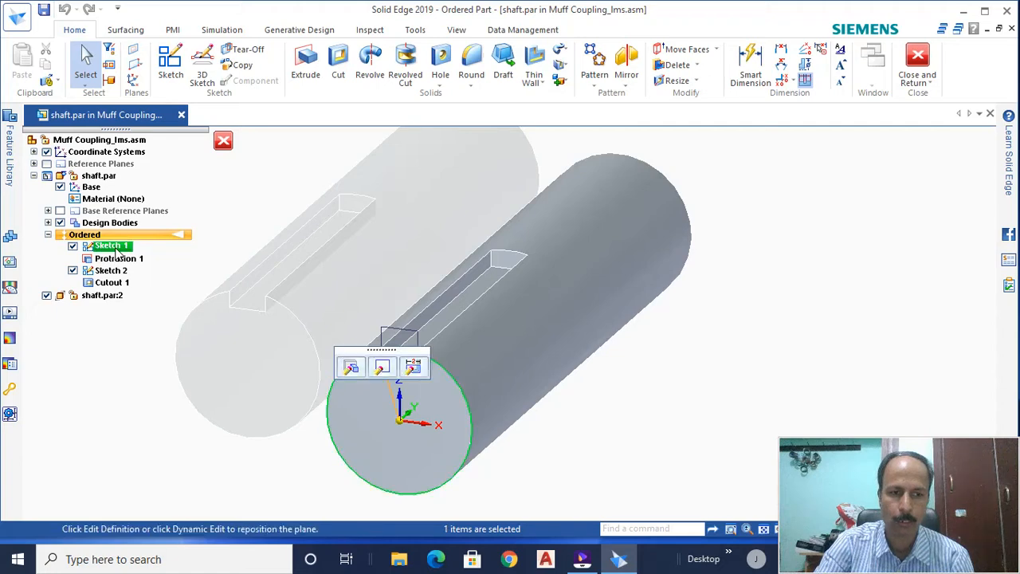
pyautogui.click(382, 368)
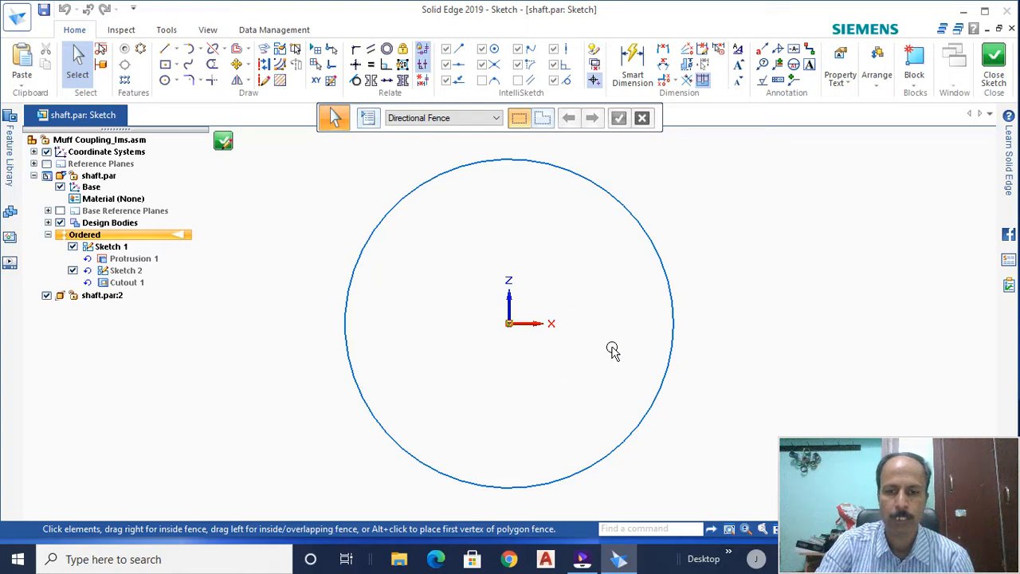
pyautogui.click(637, 64)
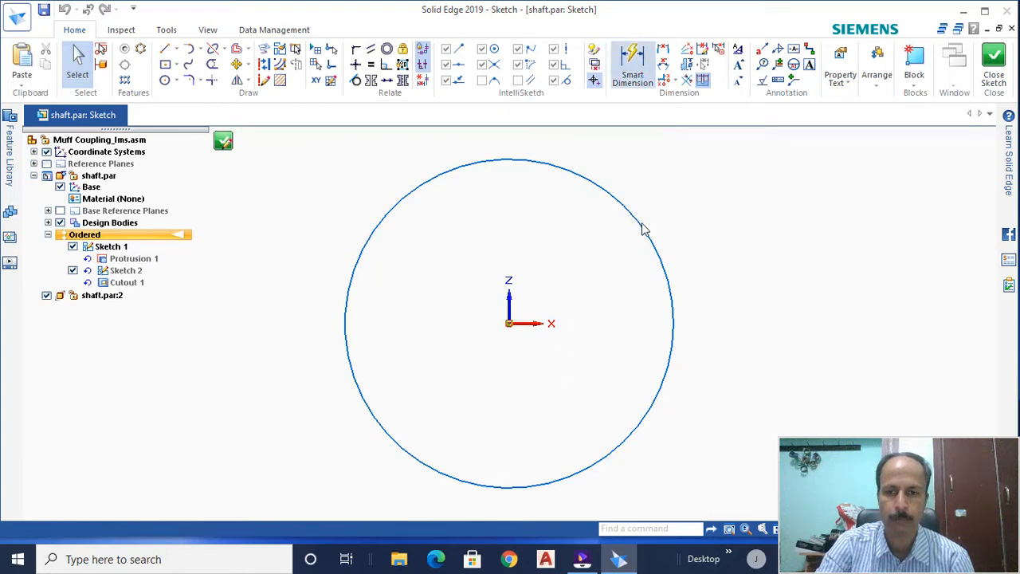
pyautogui.click(644, 226)
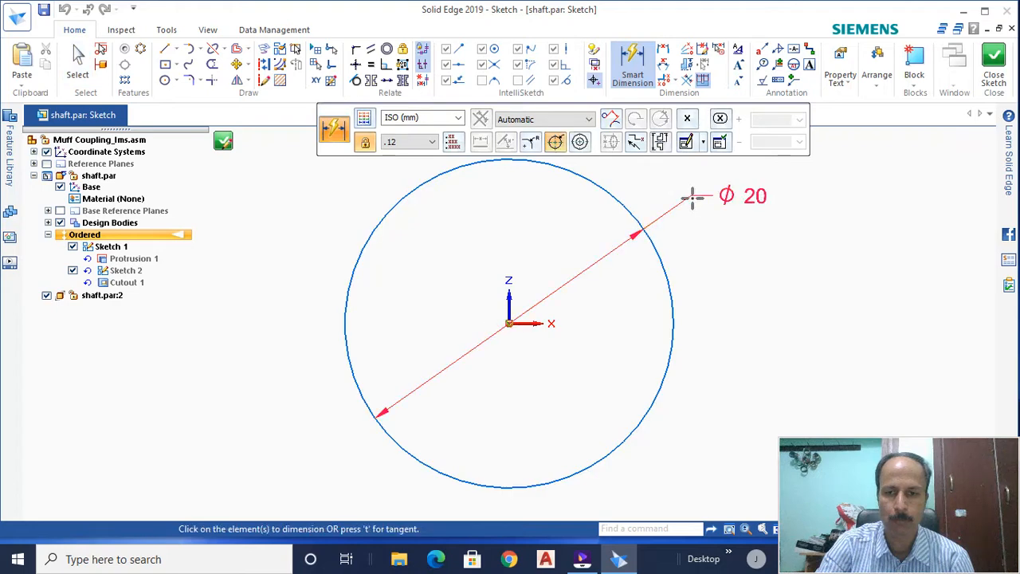
pyautogui.click(692, 197)
pyautogui.press('Return')
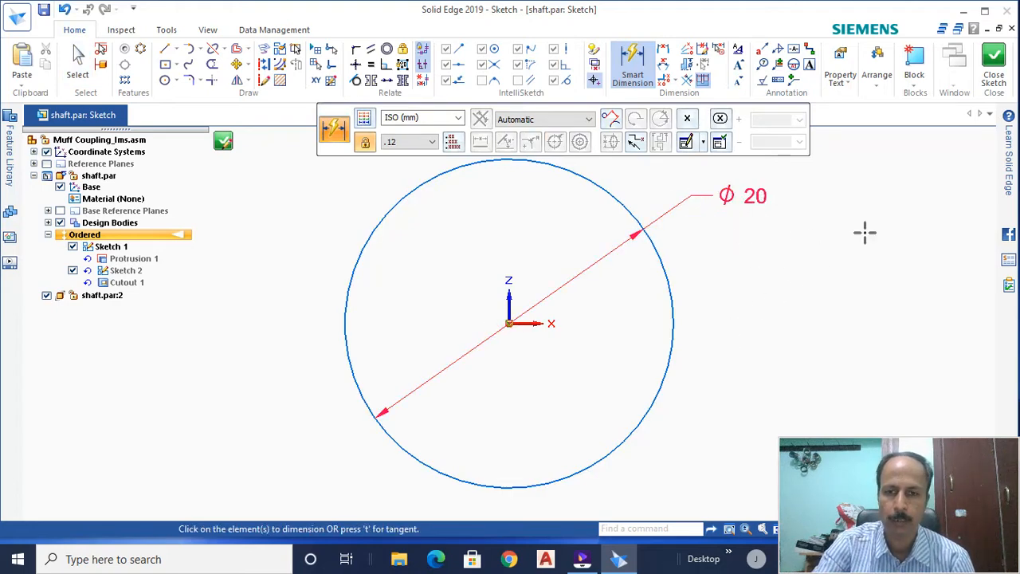
pyautogui.click(994, 68)
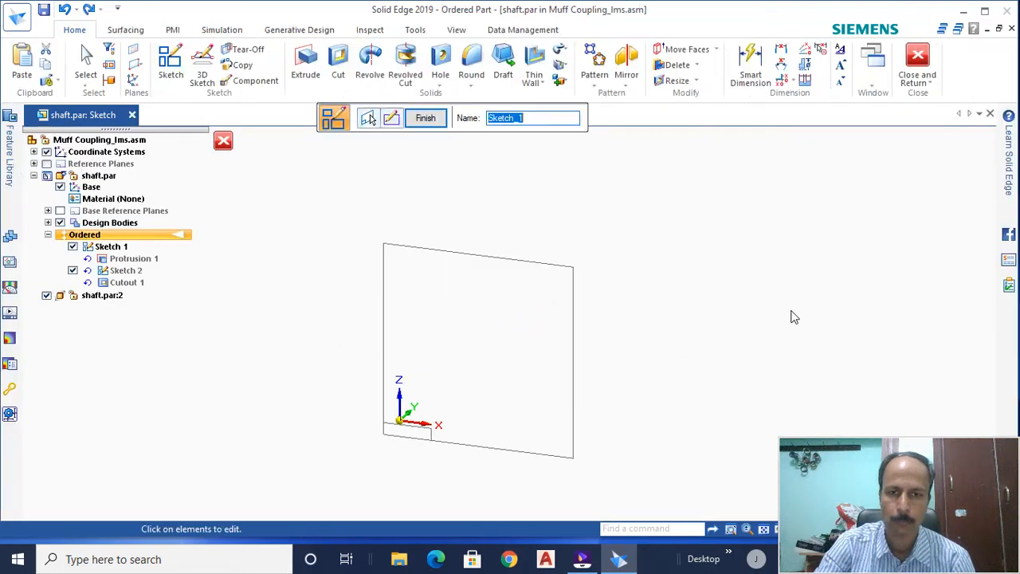
pyautogui.click(426, 118)
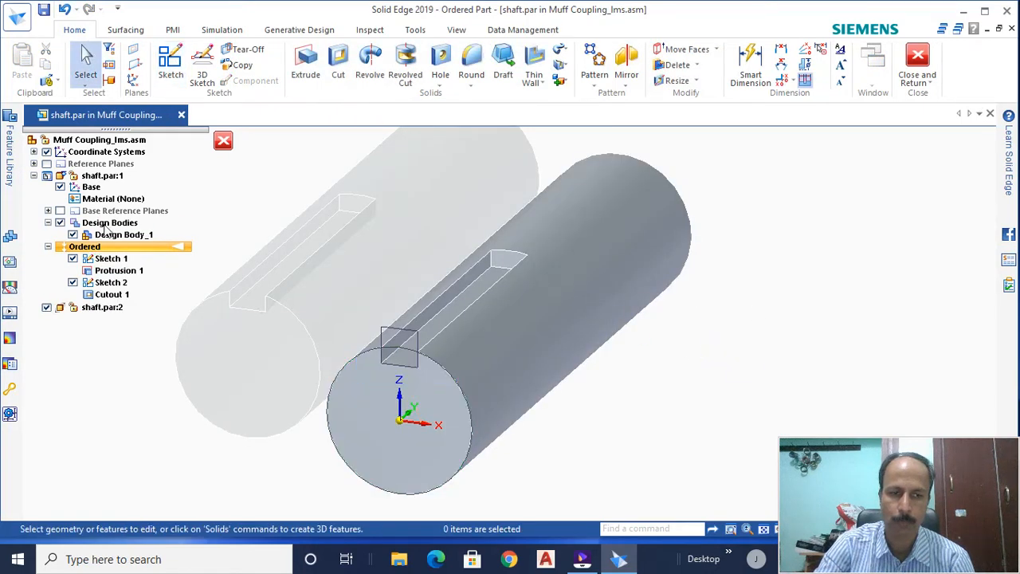
# Step: Inspect the extrusion length in the definition of the shaft's Protrusion 1 and close it
pyautogui.click(124, 272)
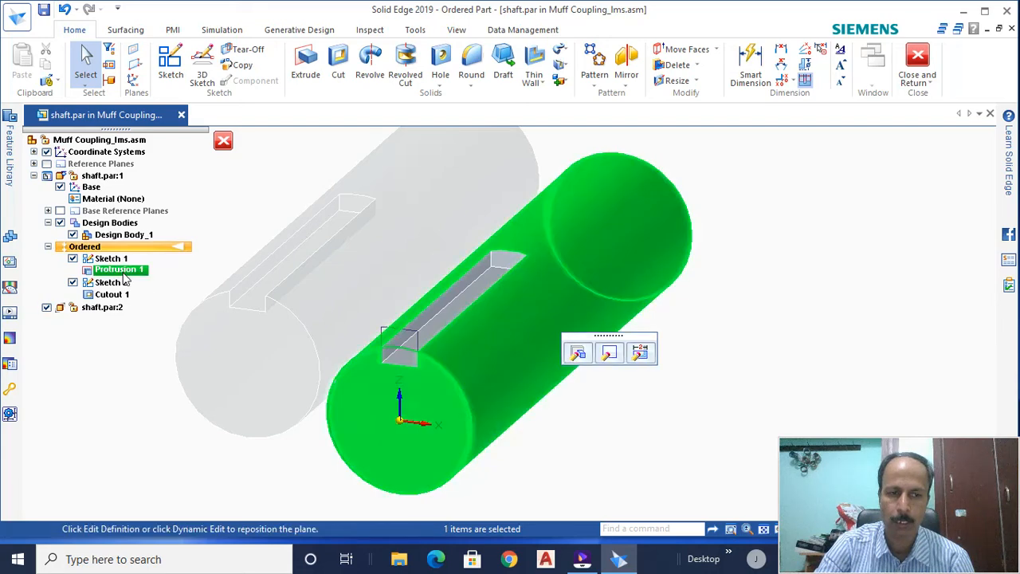
pyautogui.click(578, 353)
pyautogui.click(580, 356)
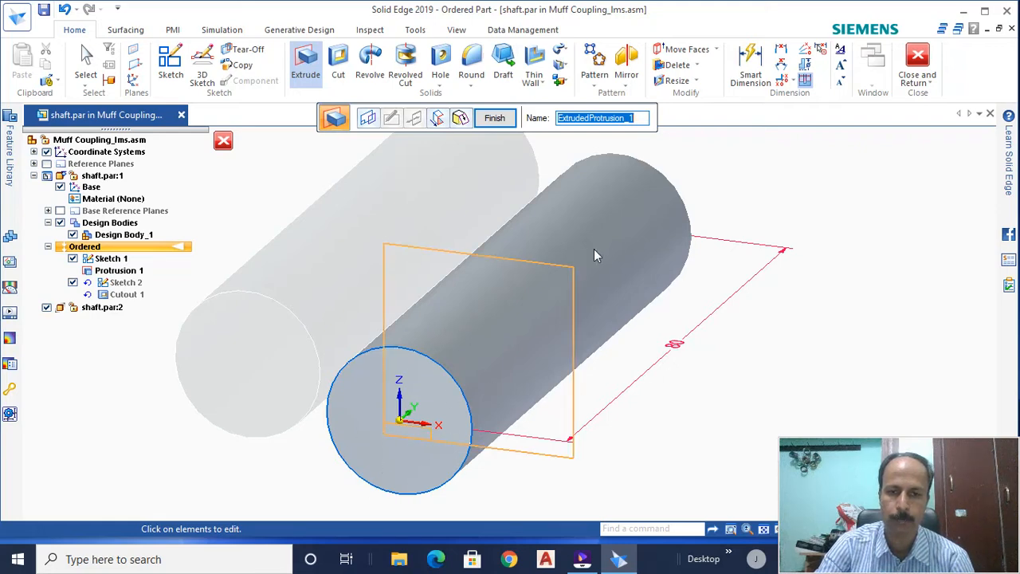
pyautogui.click(494, 118)
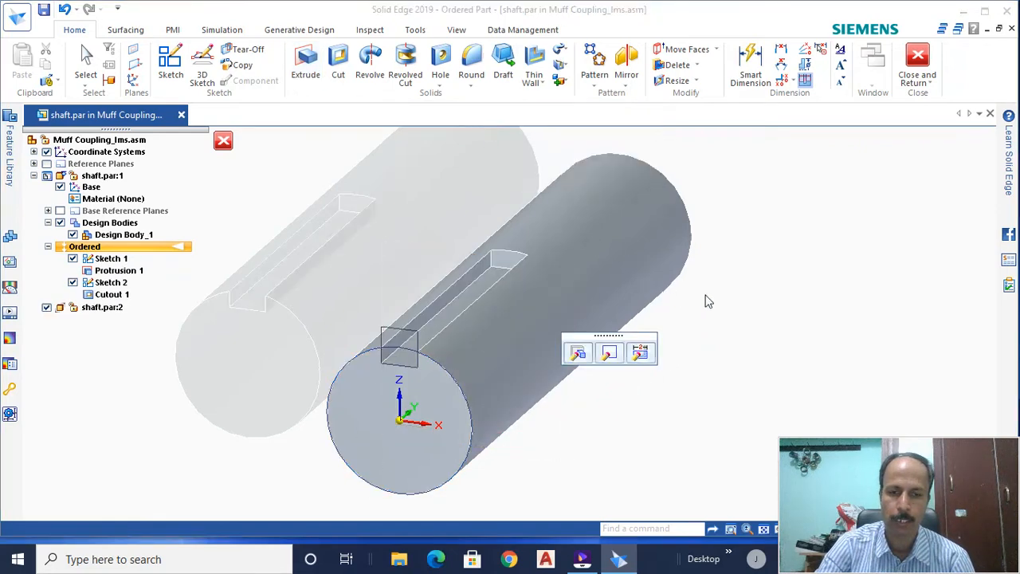
# Step: Open the profile of the shaft's Sketch 2, review the keyway rectangle's dimensions, and finish the sketch without changes
pyautogui.click(773, 309)
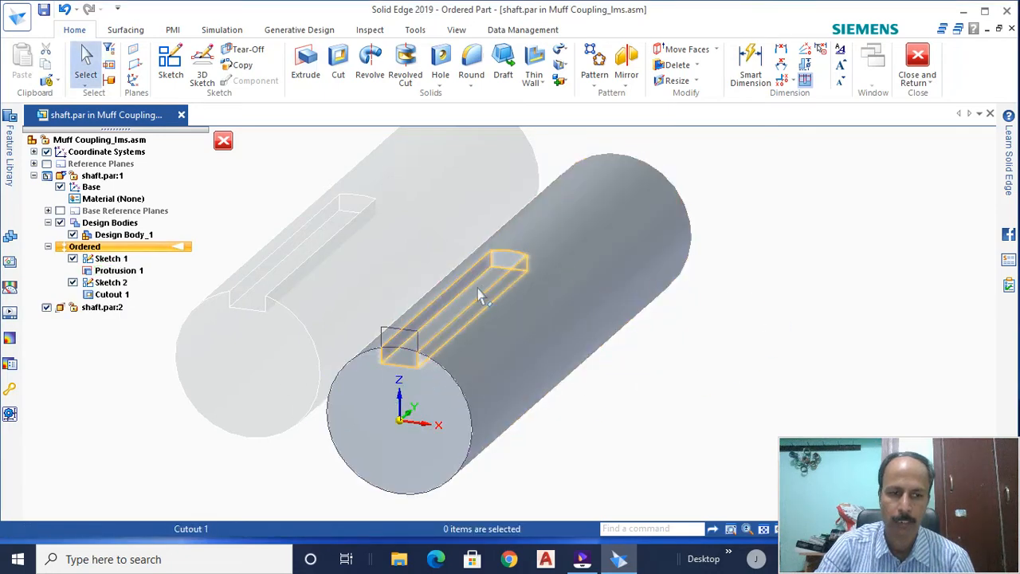
pyautogui.click(111, 282)
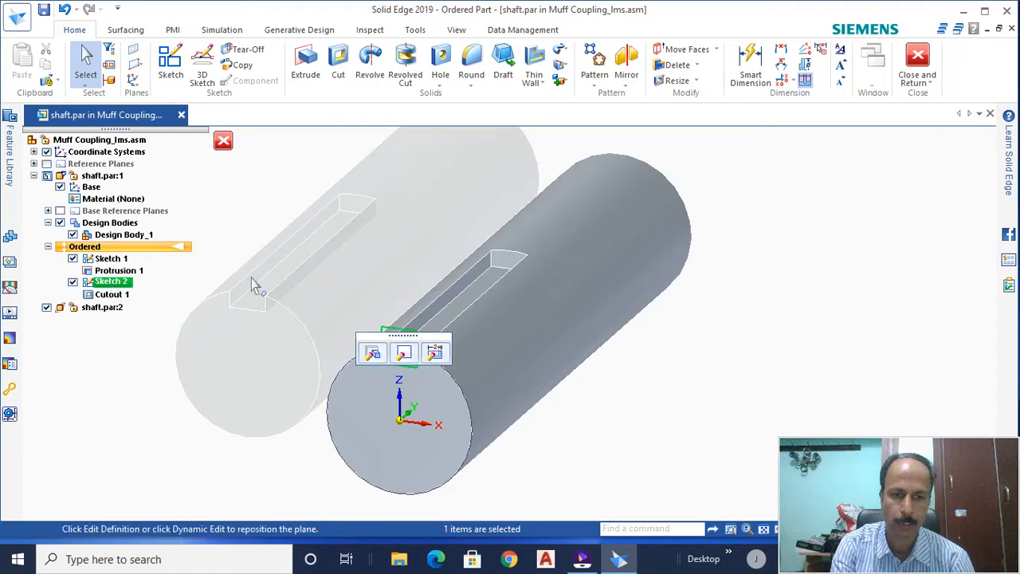
pyautogui.click(404, 351)
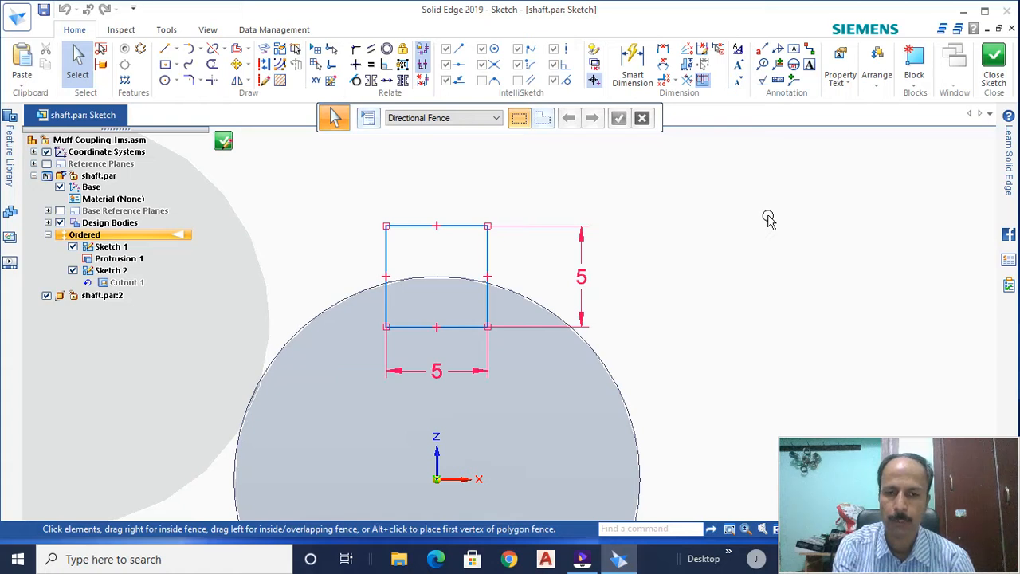
pyautogui.click(636, 70)
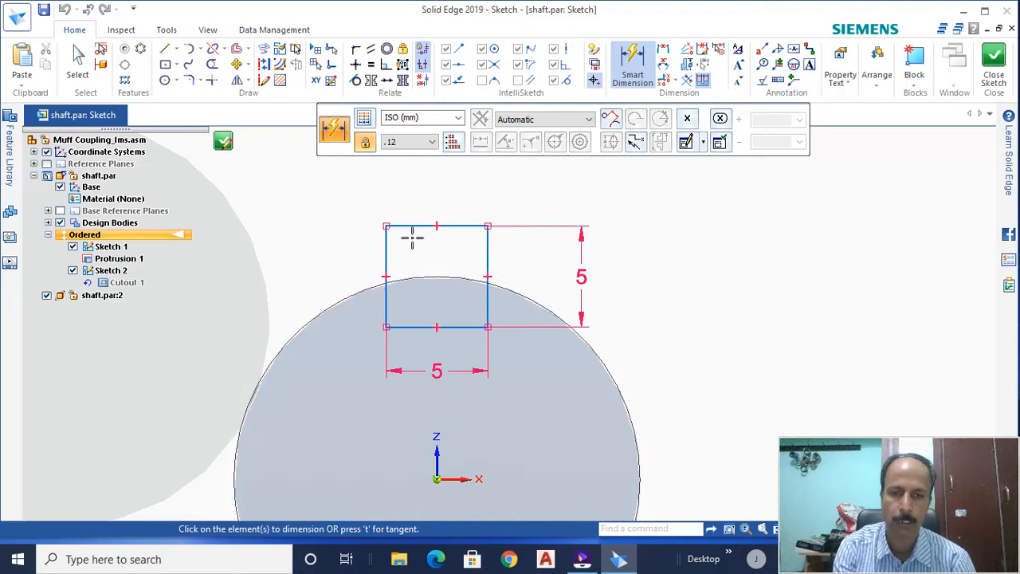
pyautogui.click(997, 63)
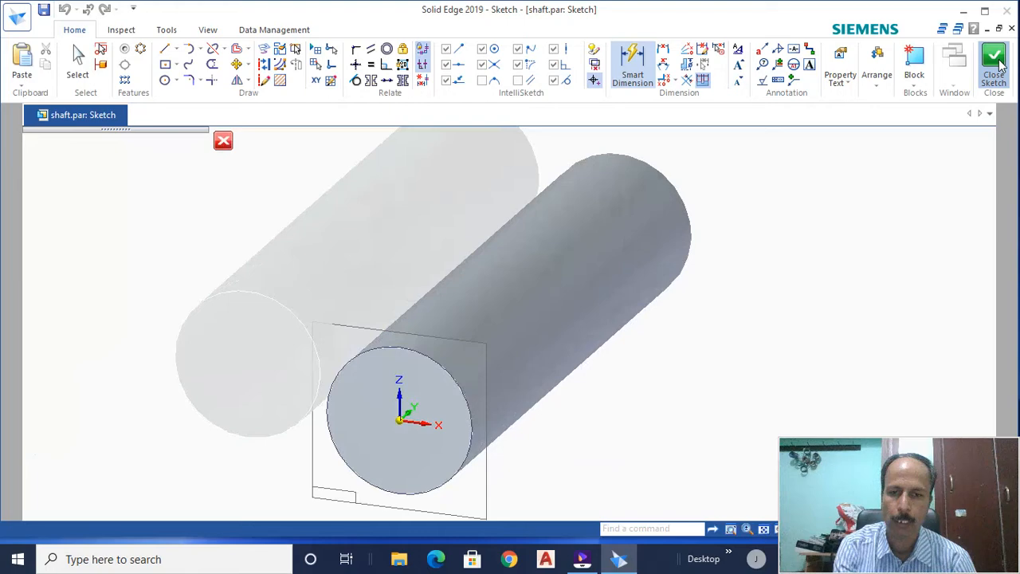
pyautogui.click(996, 64)
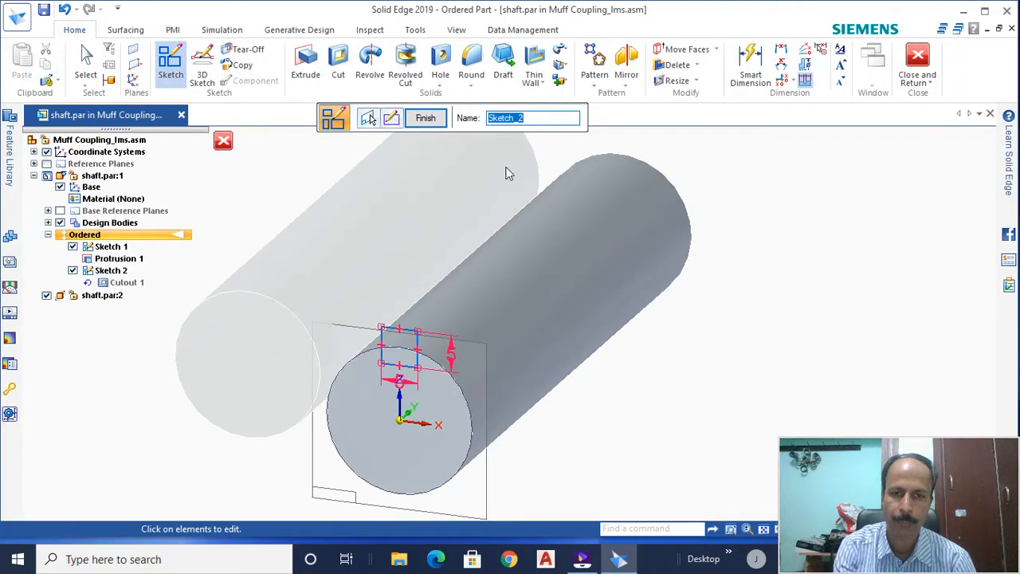
pyautogui.click(426, 118)
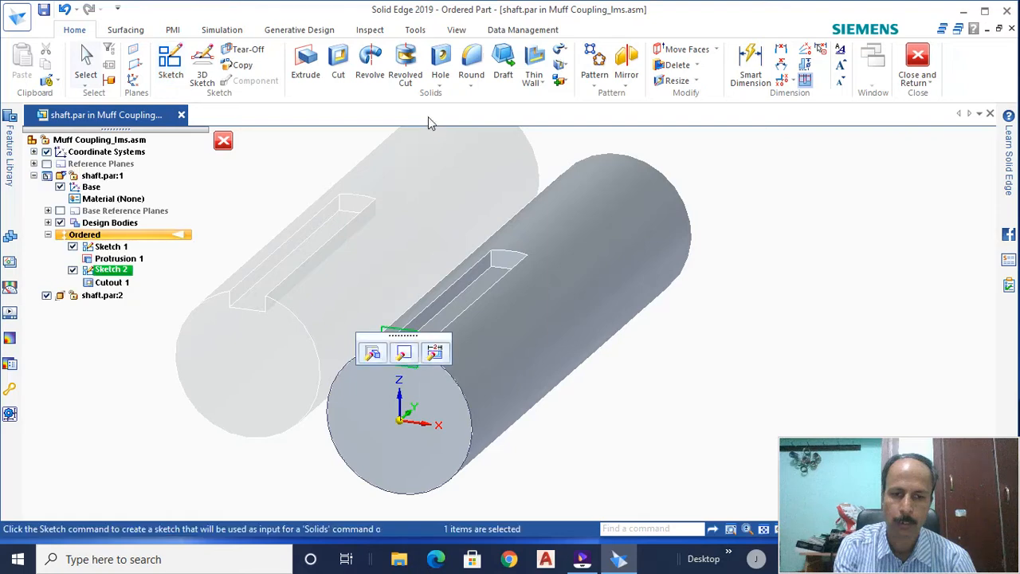
pyautogui.click(703, 411)
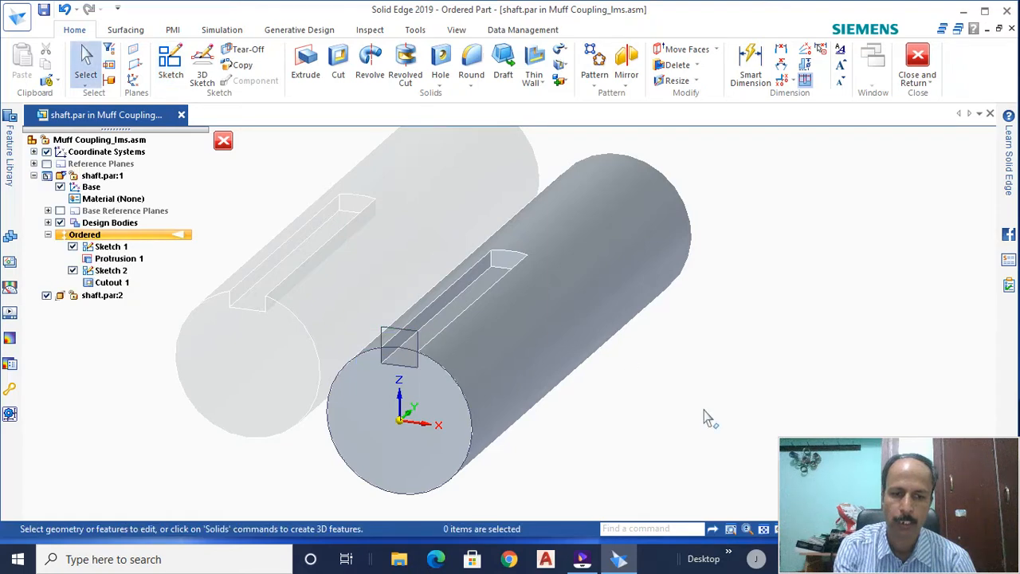
# Step: Inspect the cut length in the definition of the shaft's Cutout 1, close it, and return to the assembly
pyautogui.click(114, 284)
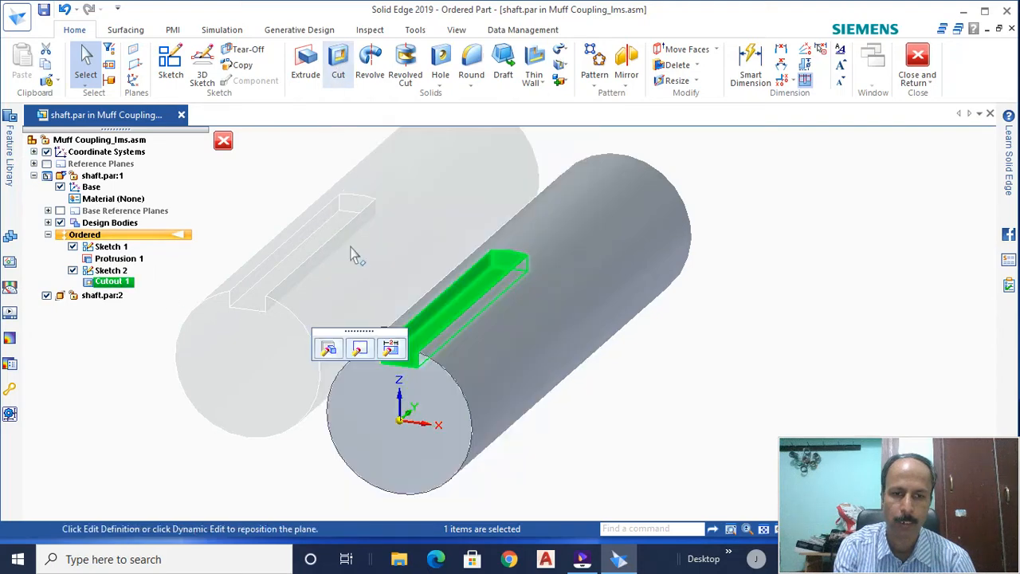
pyautogui.click(329, 355)
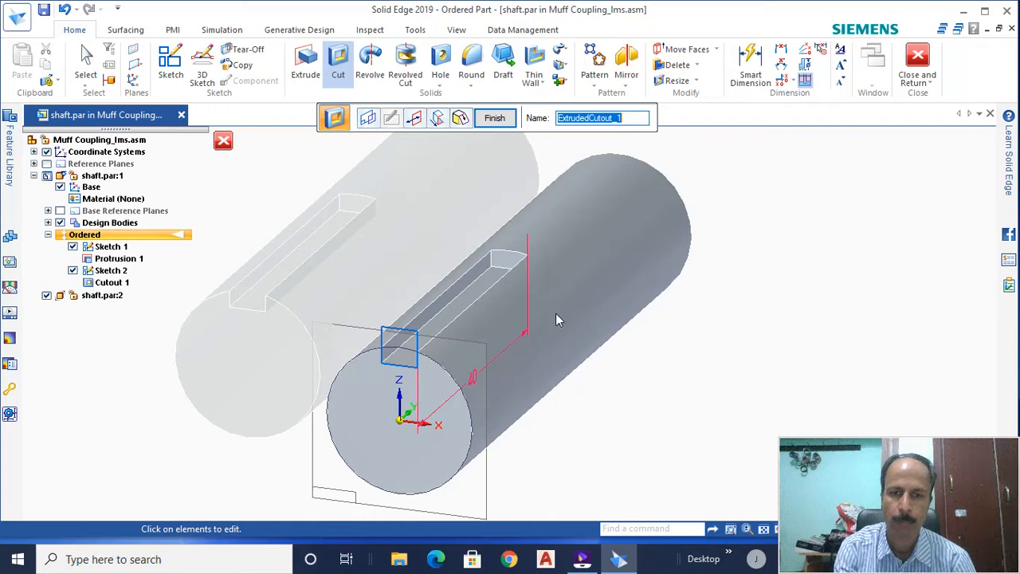
pyautogui.click(493, 117)
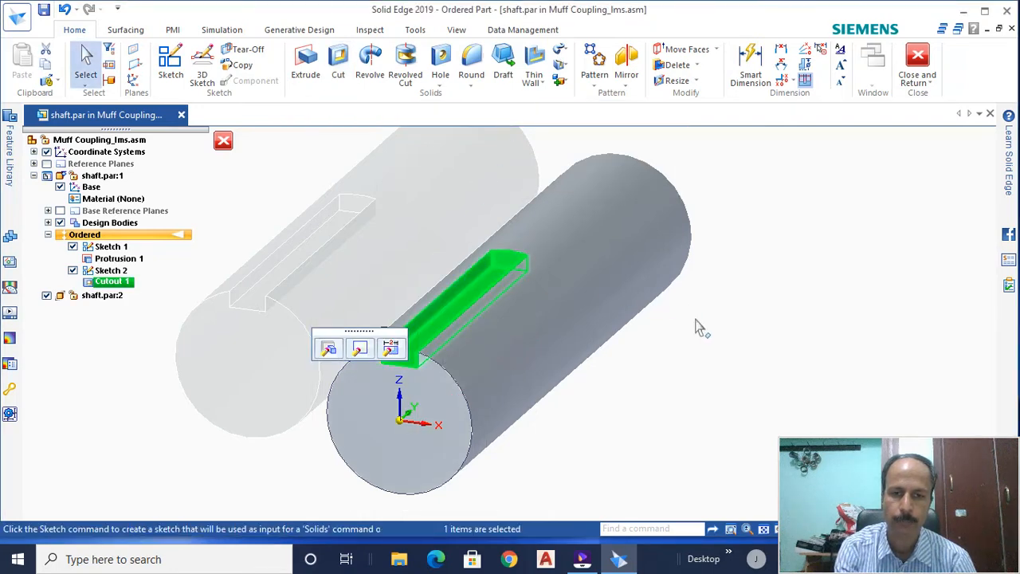
pyautogui.click(761, 271)
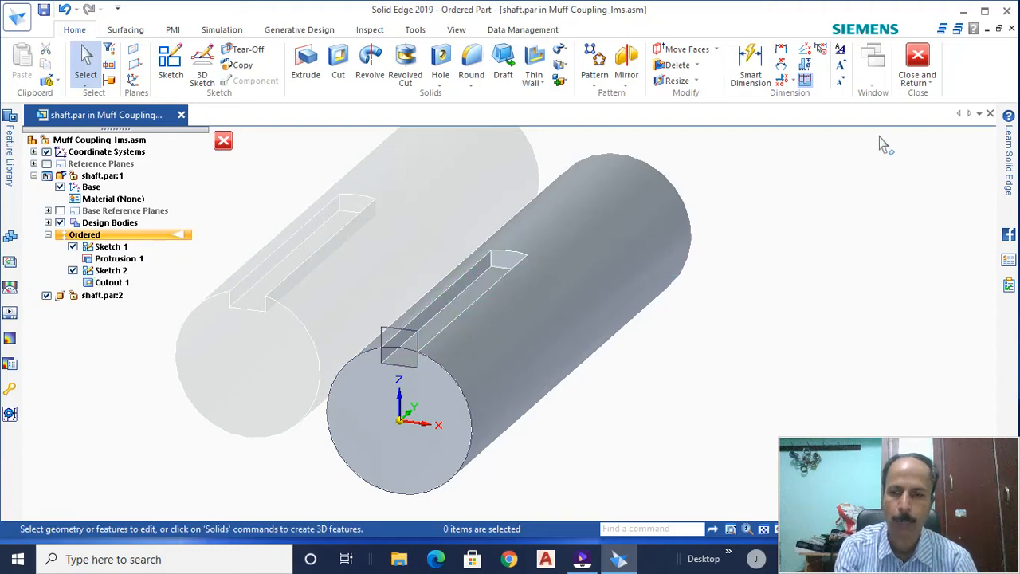
pyautogui.click(918, 54)
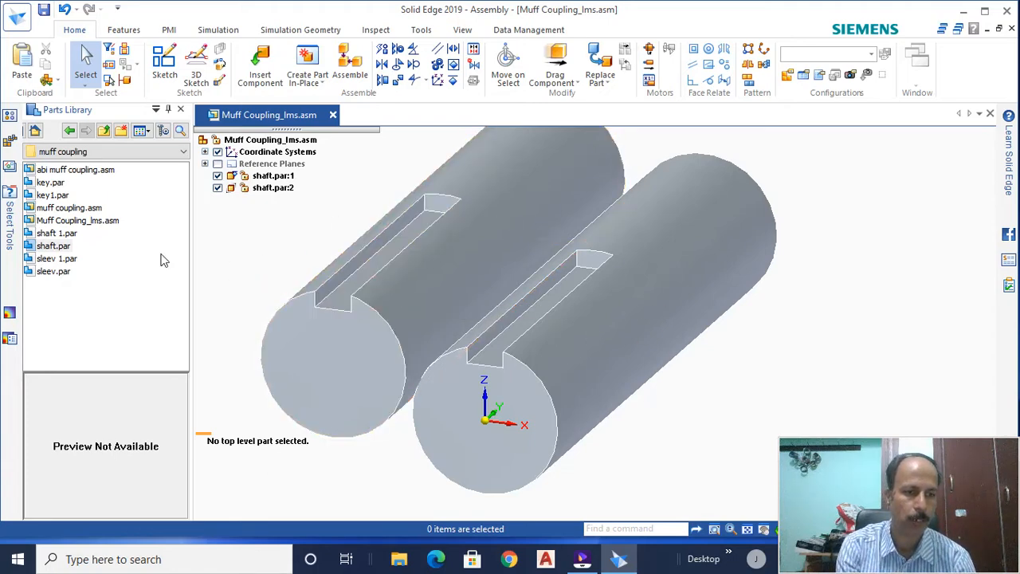
# Step: Place sleev.par from the muff coupling folder beside the two shafts, leaving it without relationships
pyautogui.click(53, 272)
pyautogui.moveTo(52, 273); pyautogui.dragTo(318, 240)
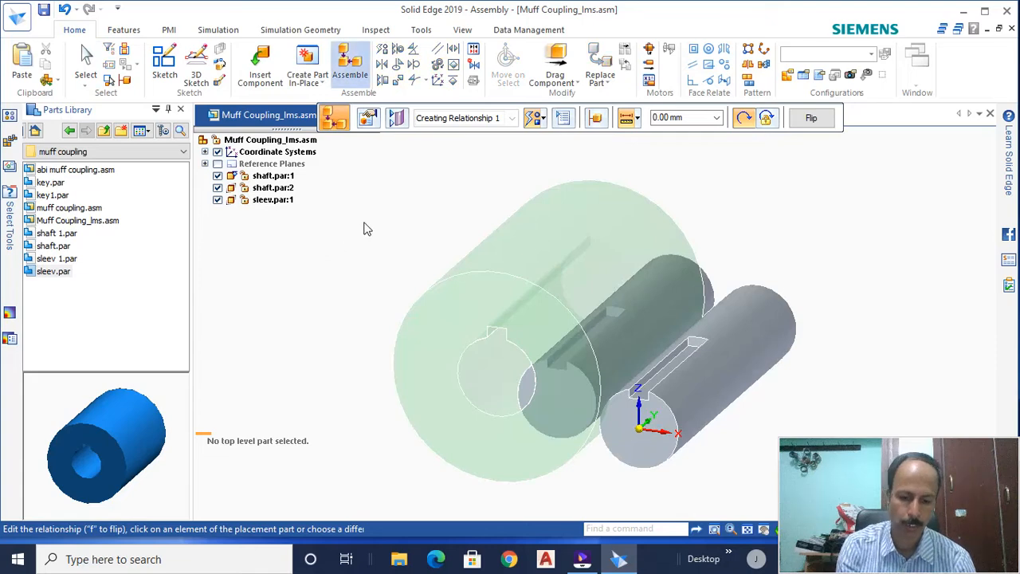
pyautogui.press('Escape')
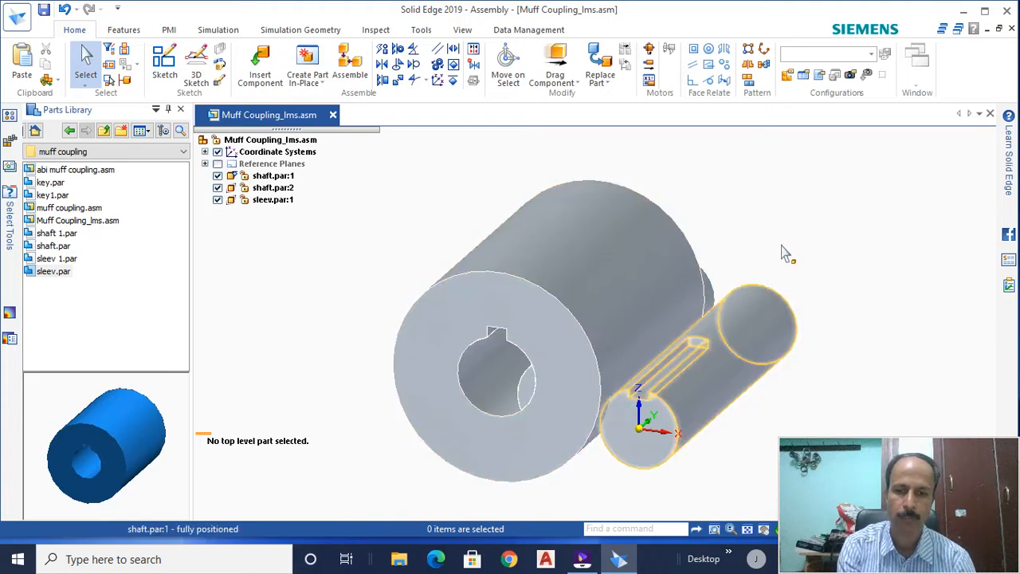
# Step: Open the sleeve for in-place editing, review the dimensions in its Sketch 1 profile, and finish the sketch
pyautogui.doubleClick(454, 290)
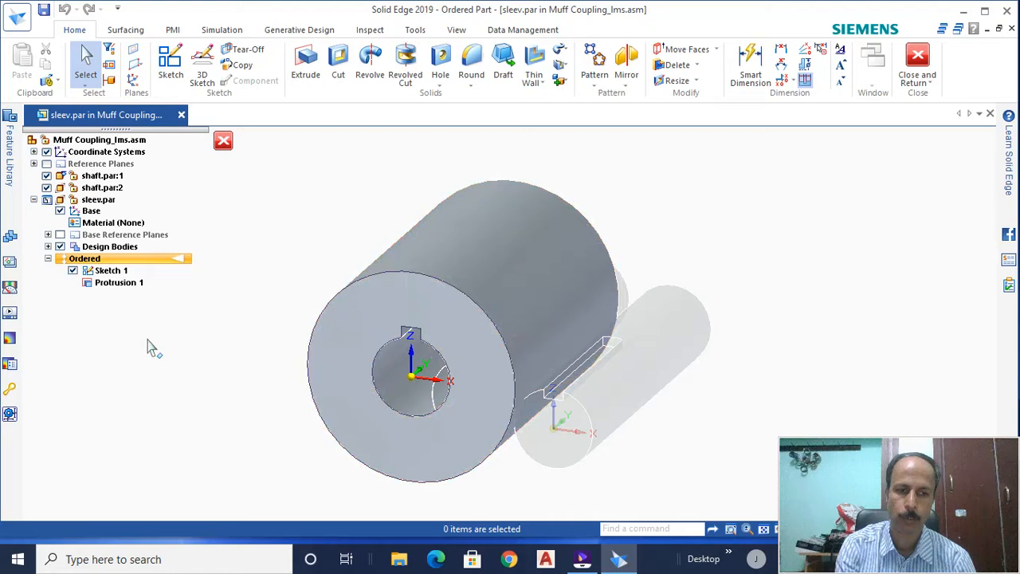
pyautogui.click(111, 271)
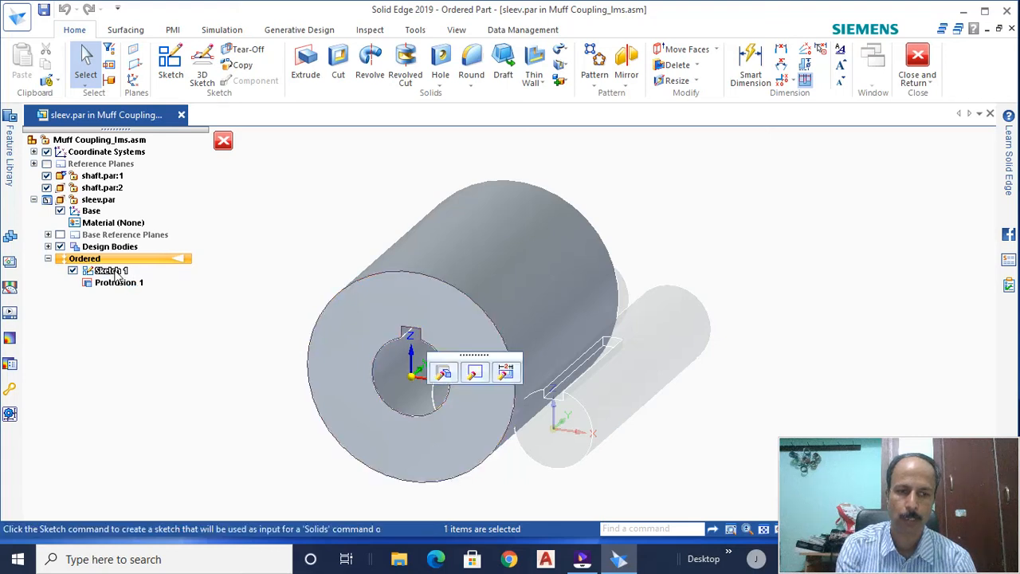
pyautogui.click(477, 374)
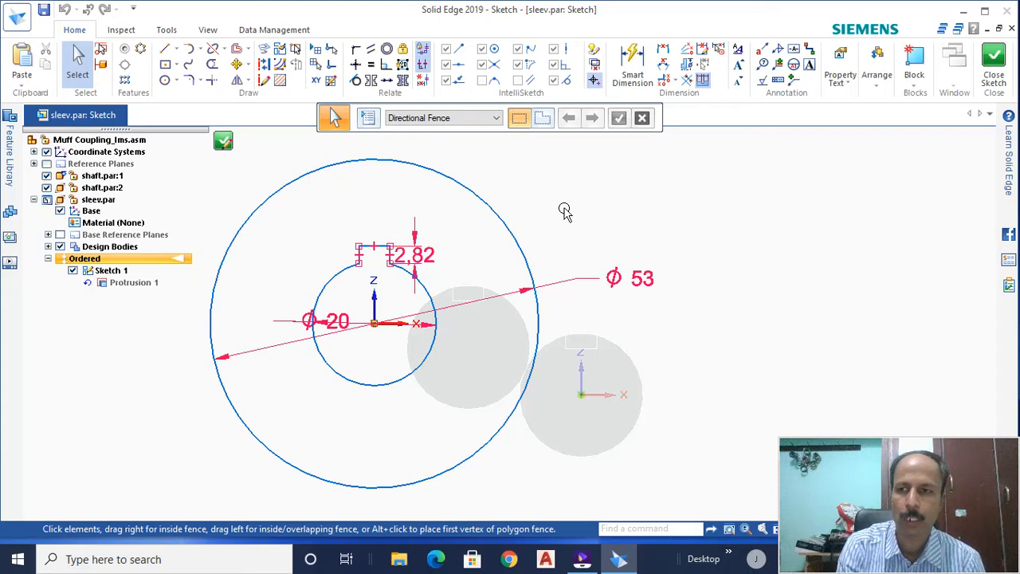
pyautogui.click(995, 61)
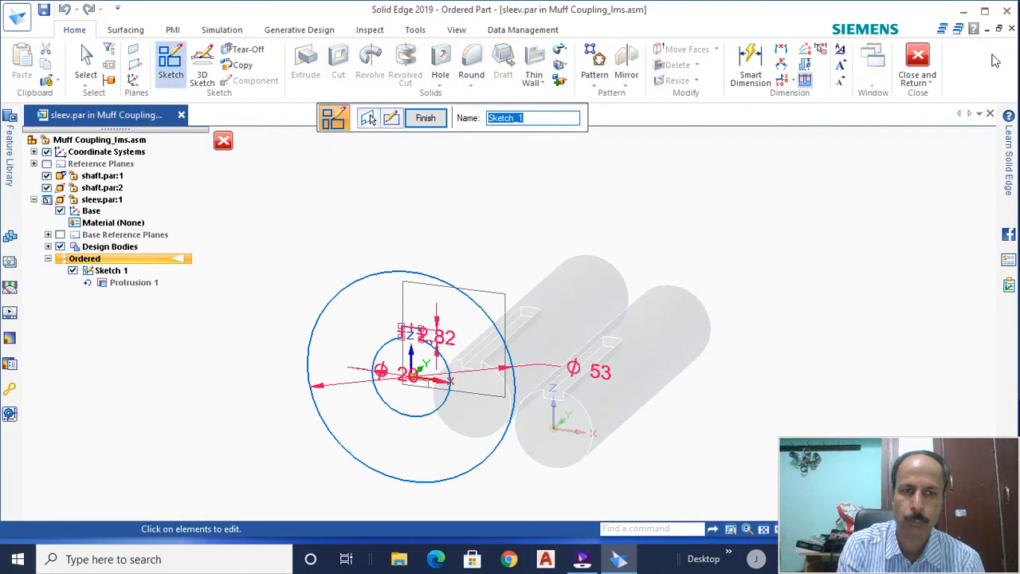
pyautogui.click(428, 118)
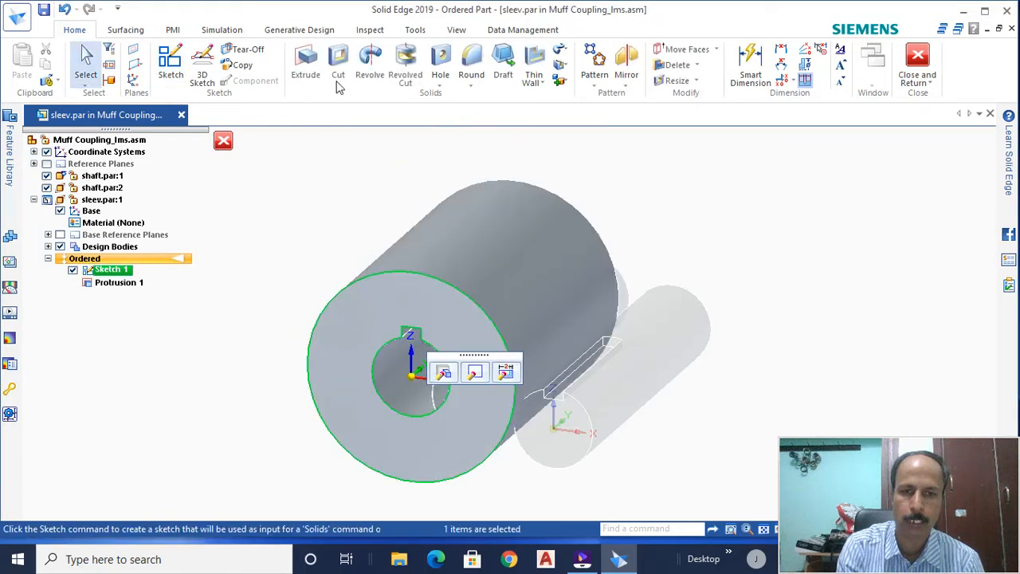
pyautogui.click(381, 216)
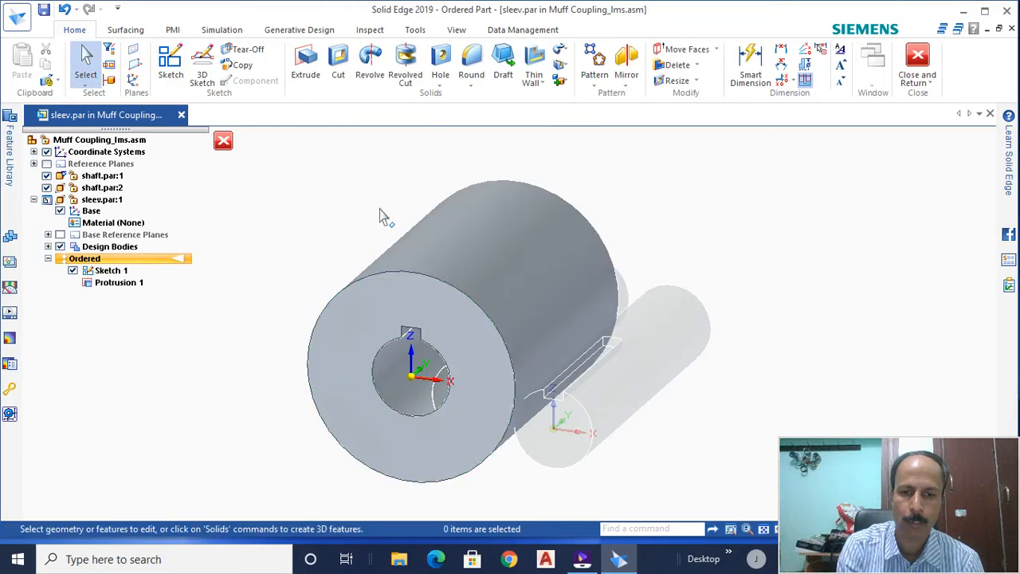
# Step: Inspect the extrusion length in the definition of the sleeve's Protrusion 1, close it, and return to the assembly
pyautogui.click(305, 62)
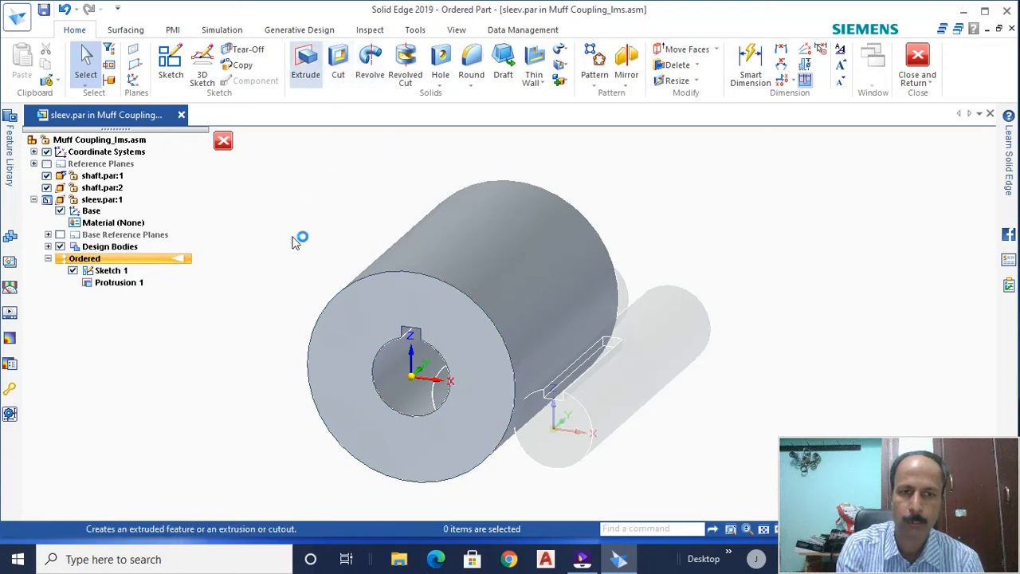
pyautogui.click(128, 285)
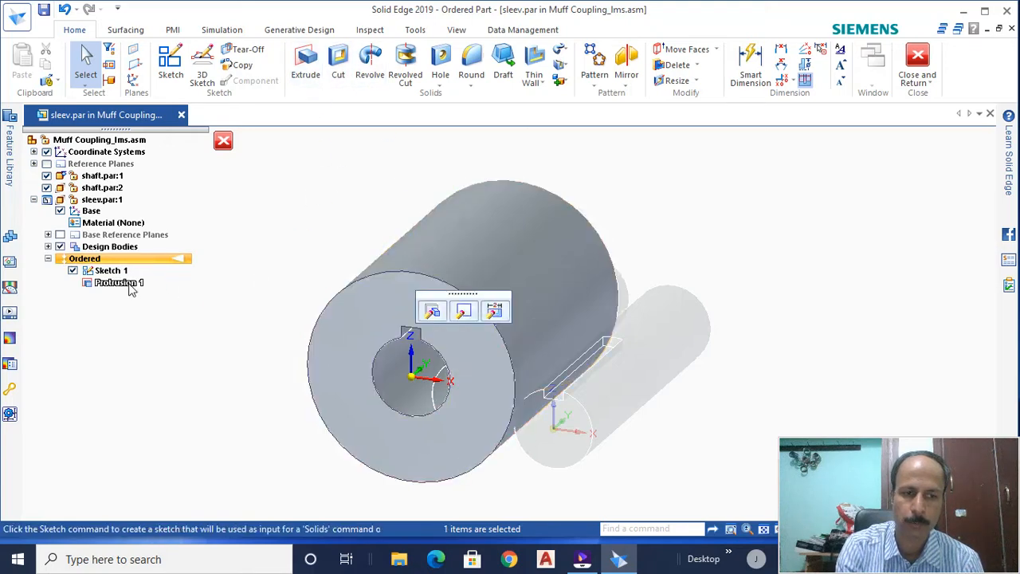
pyautogui.click(433, 311)
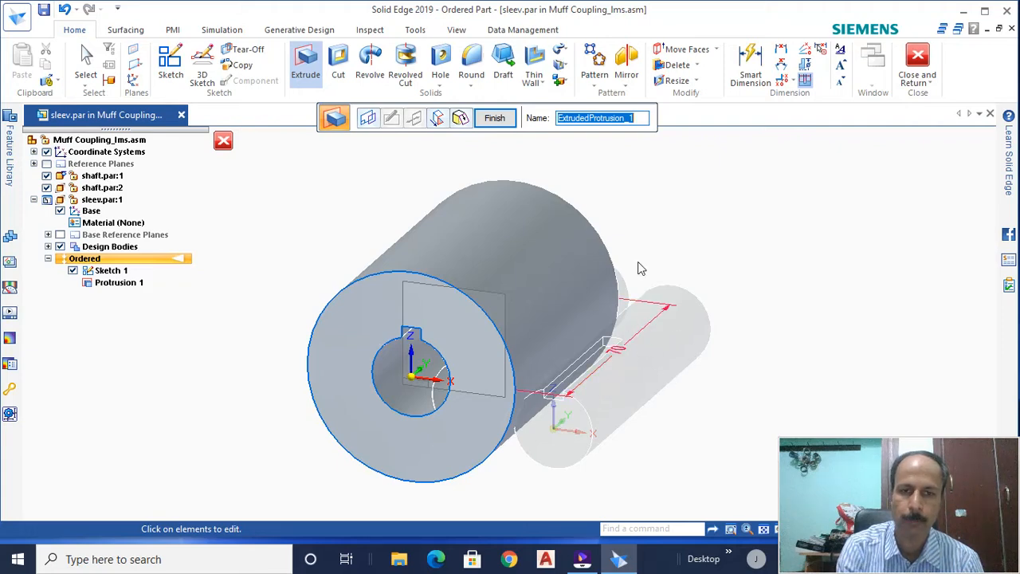
pyautogui.click(494, 118)
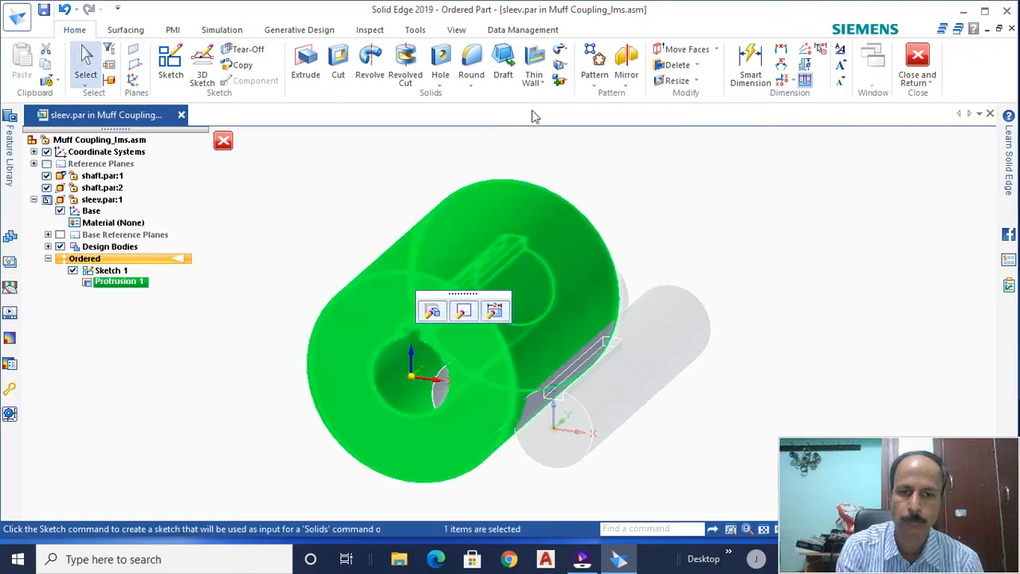
pyautogui.click(767, 188)
pyautogui.click(917, 79)
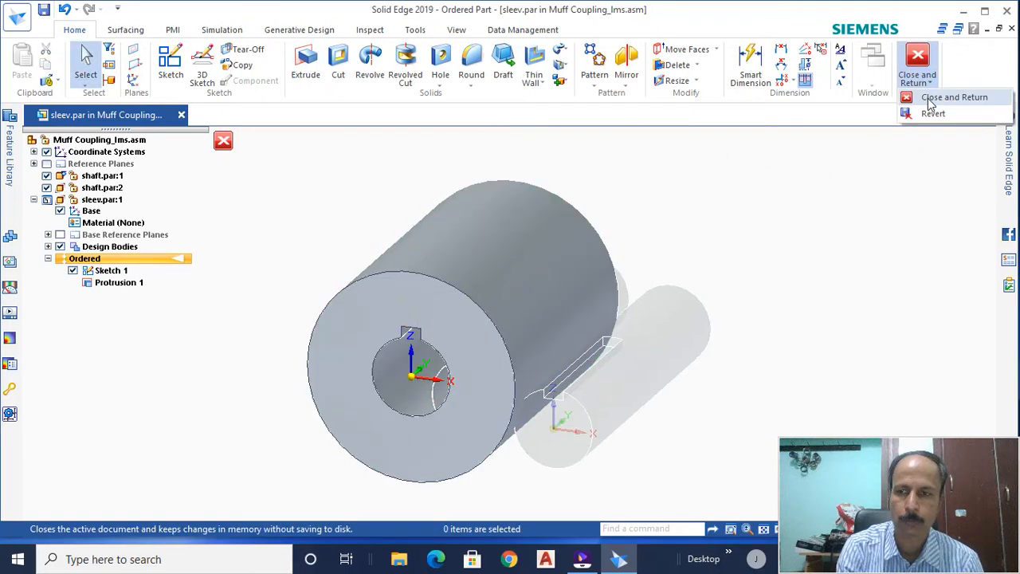
pyautogui.click(941, 97)
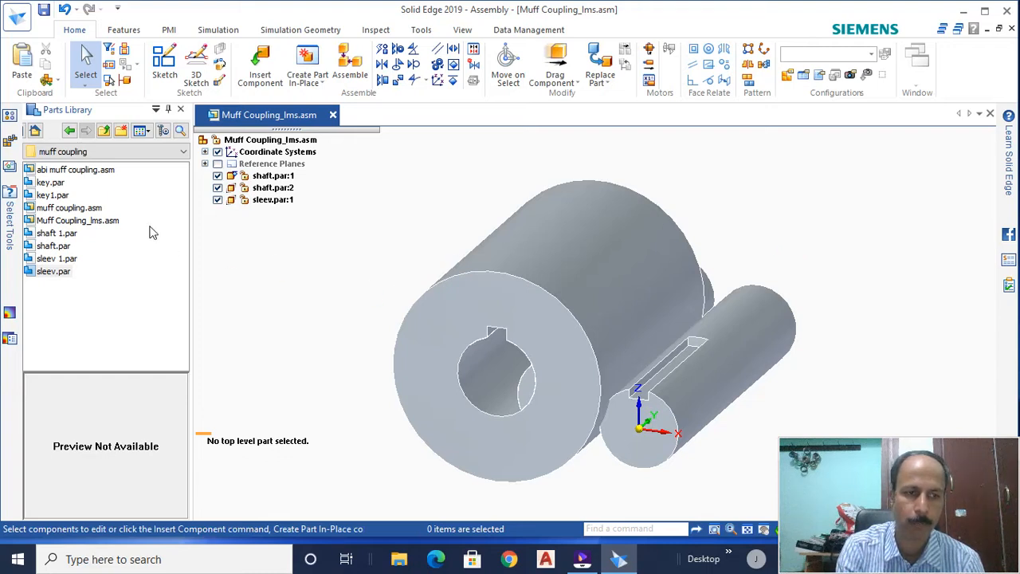
# Step: Place key.par beside the sleeve without relationships and open it for in-place editing
pyautogui.click(51, 183)
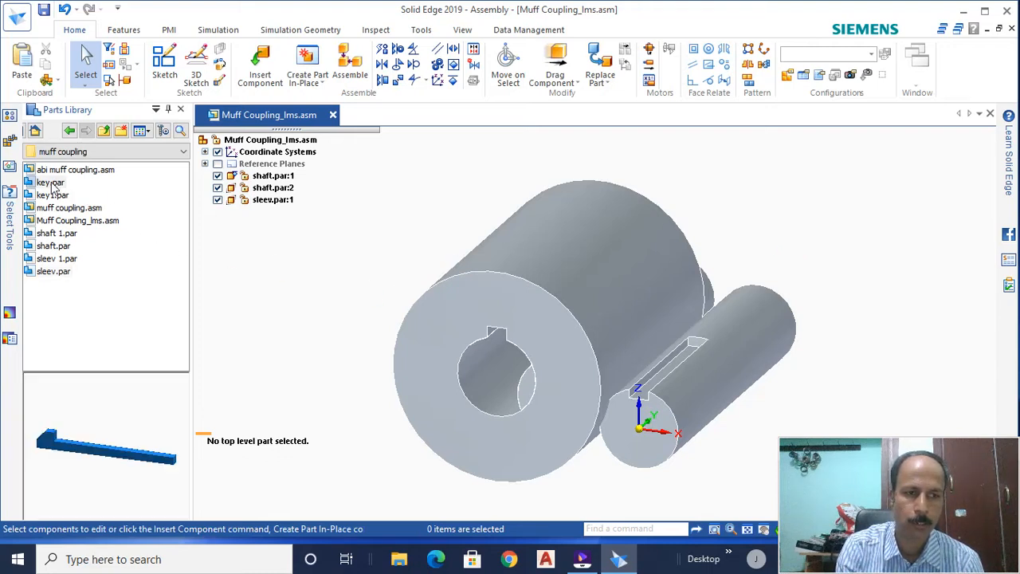
pyautogui.moveTo(150, 223); pyautogui.dragTo(327, 258)
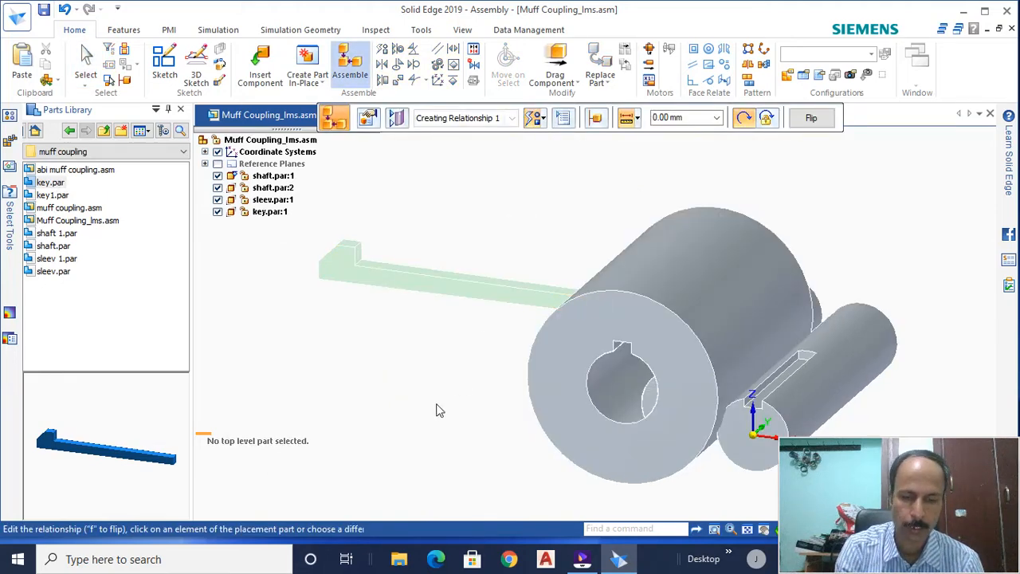
pyautogui.press('Escape')
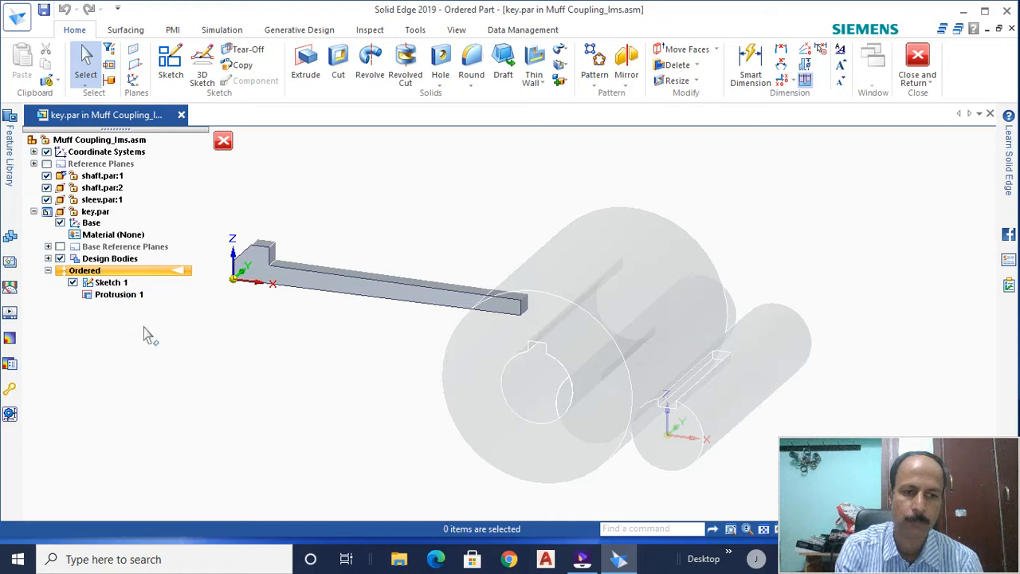
# Step: Edit the profile of the key's Sketch 1 and dimension the height of the key's thin end
pyautogui.click(108, 284)
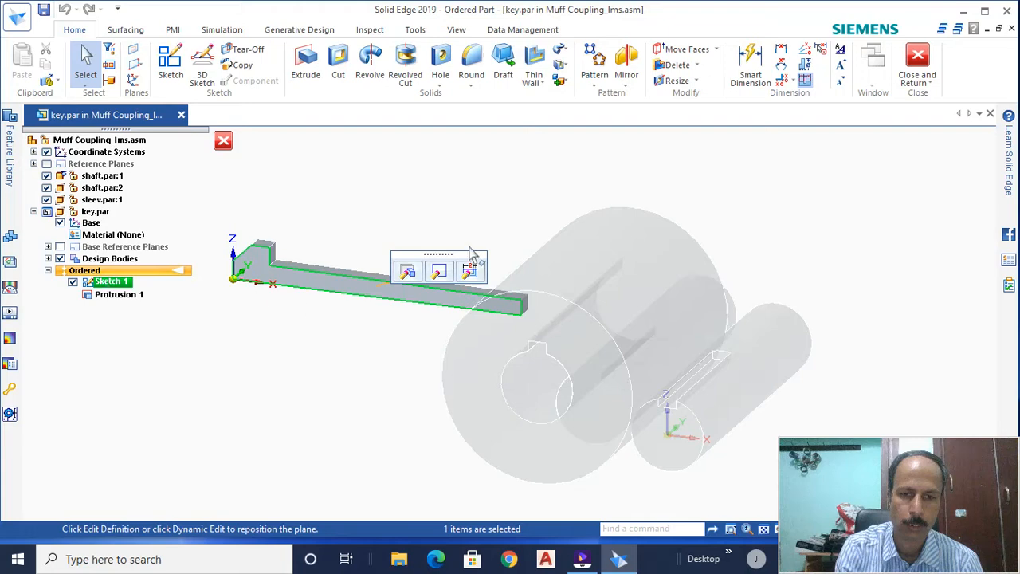
pyautogui.click(439, 273)
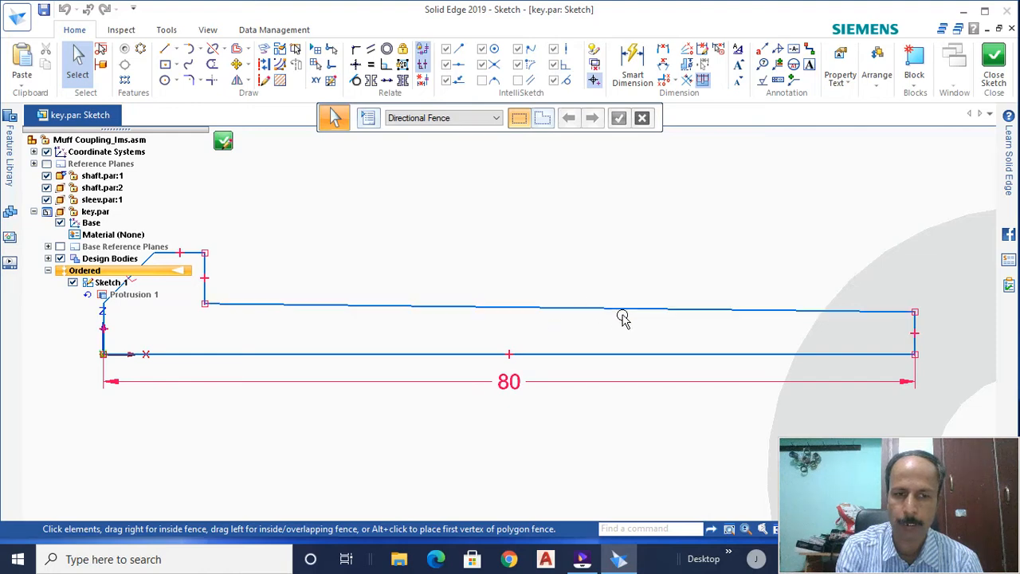
pyautogui.click(637, 66)
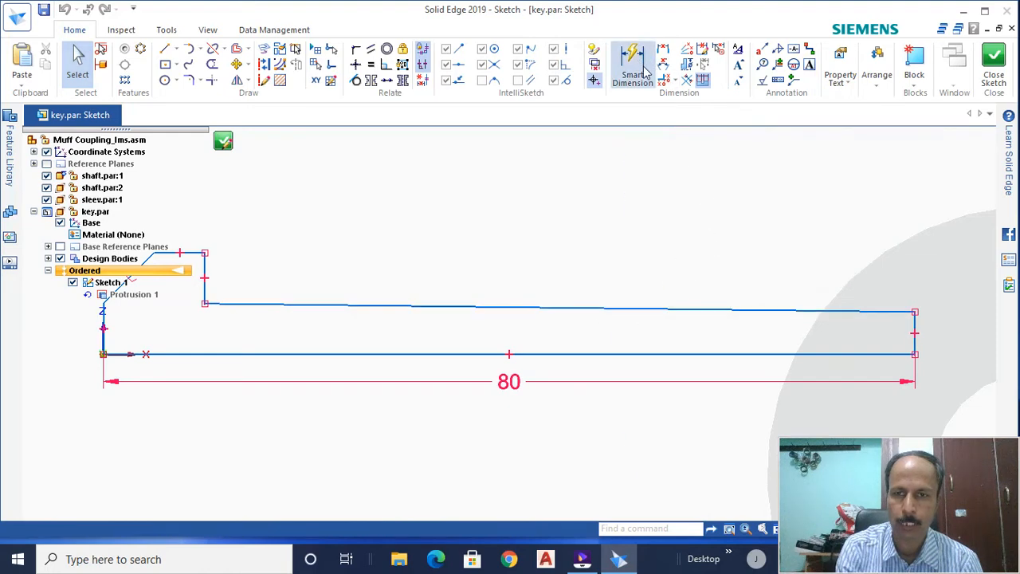
pyautogui.click(916, 333)
pyautogui.click(946, 333)
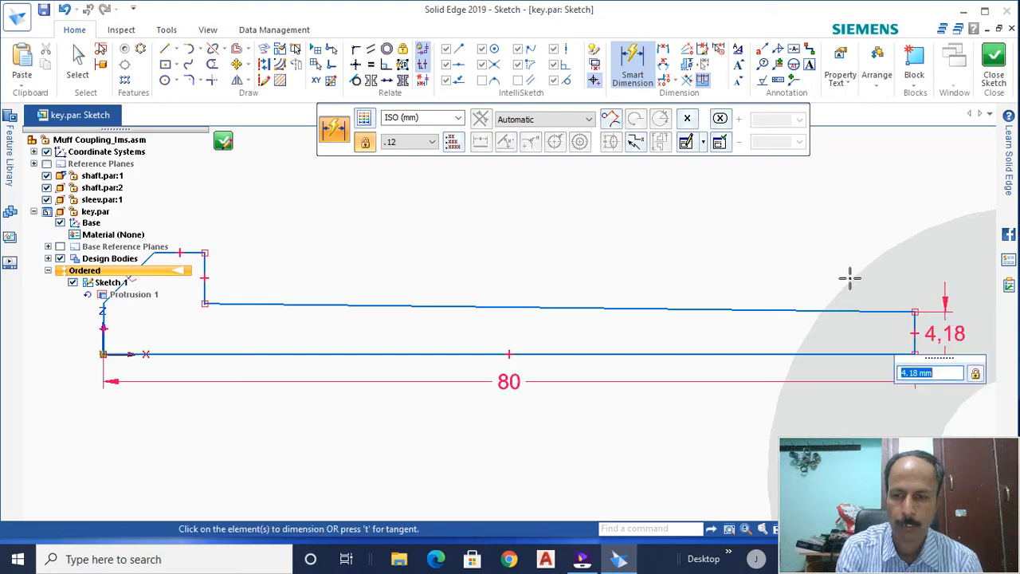
pyautogui.press('Return')
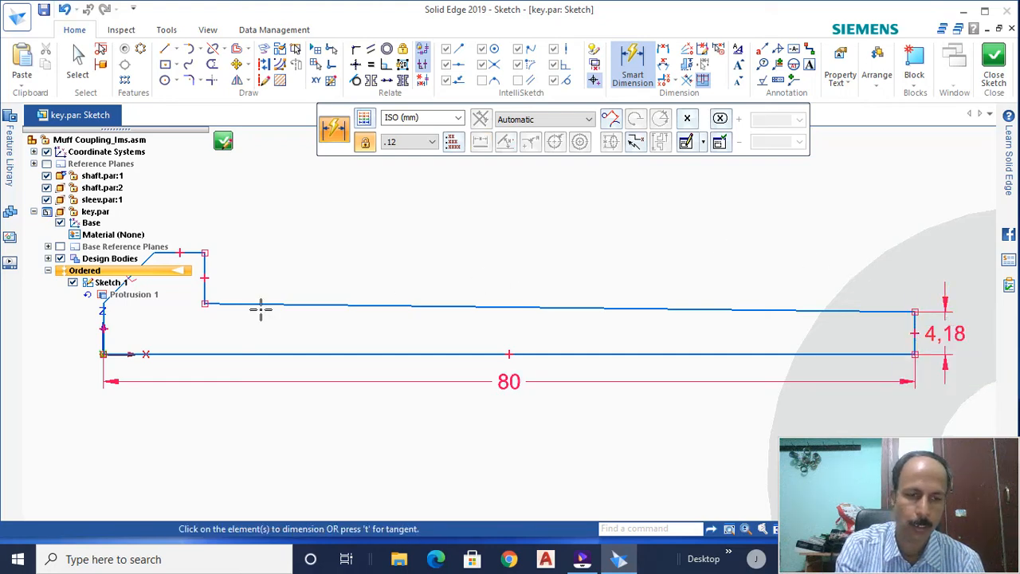
# Step: Dimension the heights of the key head's outer vertical edge and inner vertical shoulder edge in the sketch
pyautogui.click(103, 323)
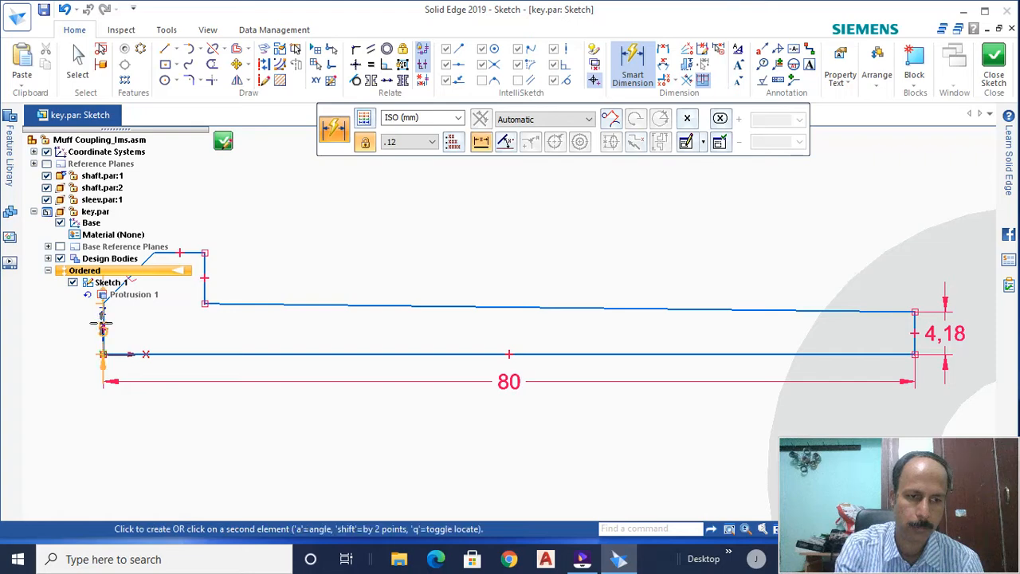
pyautogui.click(74, 329)
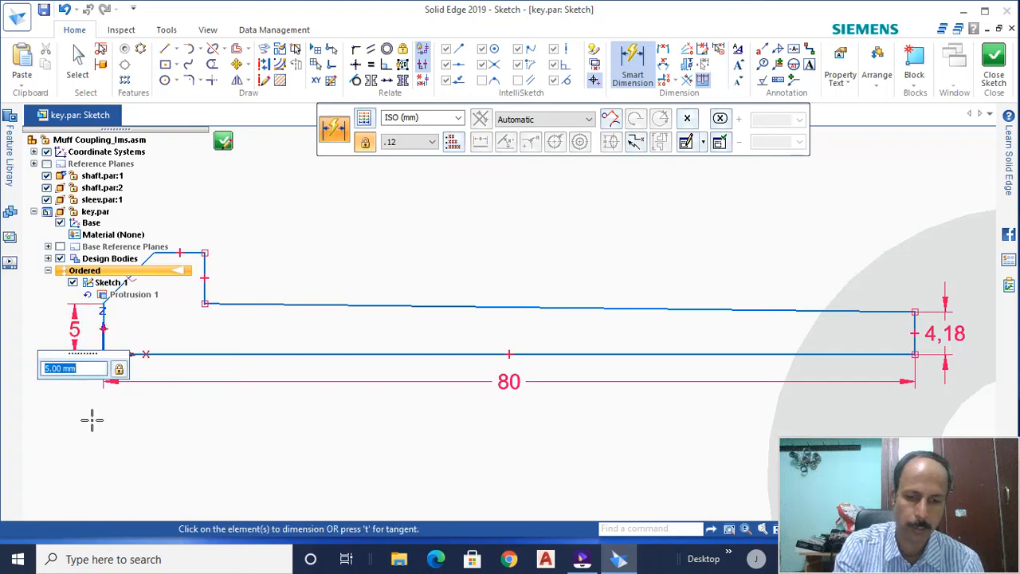
pyautogui.press('Return')
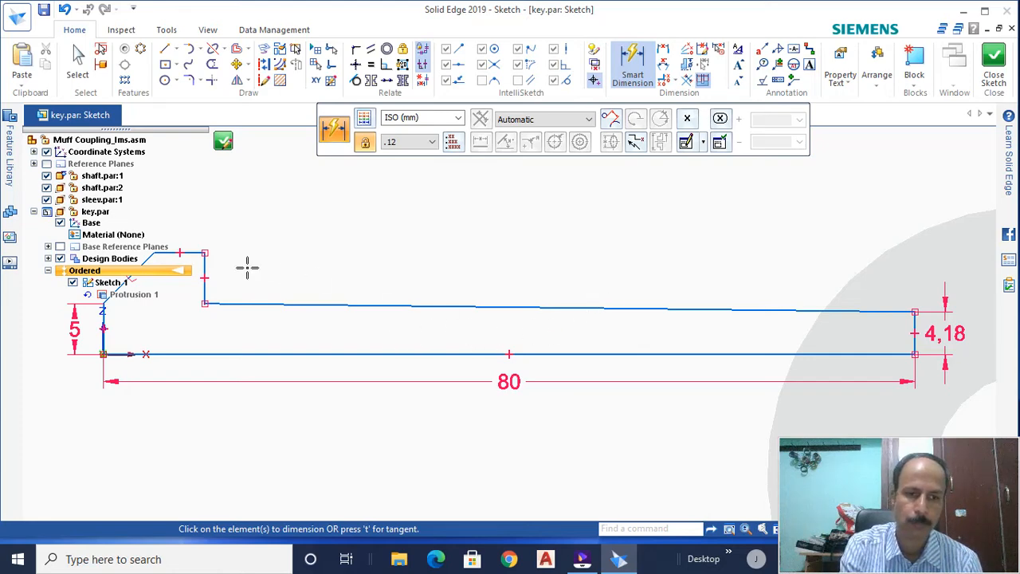
pyautogui.click(205, 265)
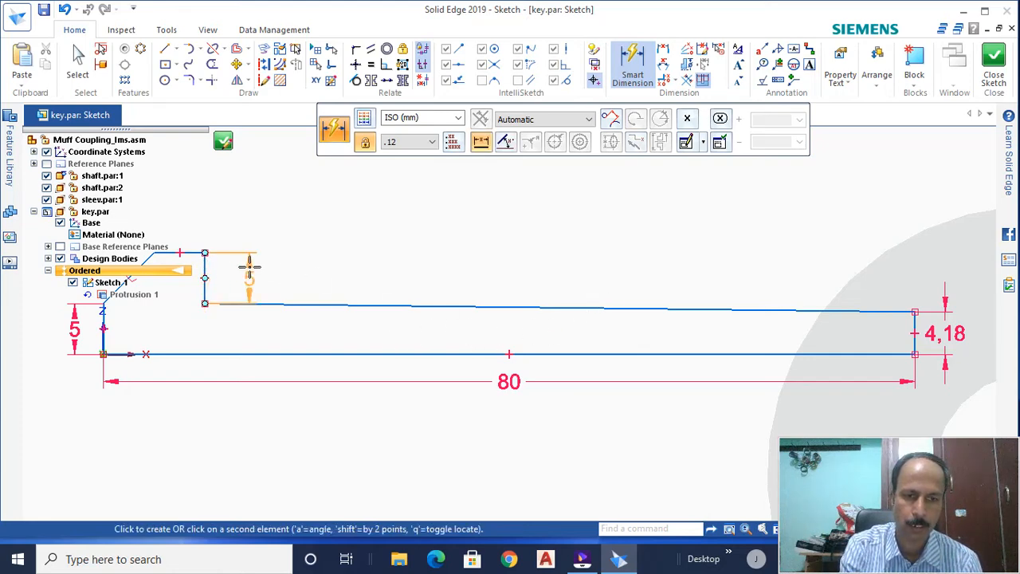
pyautogui.click(249, 268)
pyautogui.press('Return')
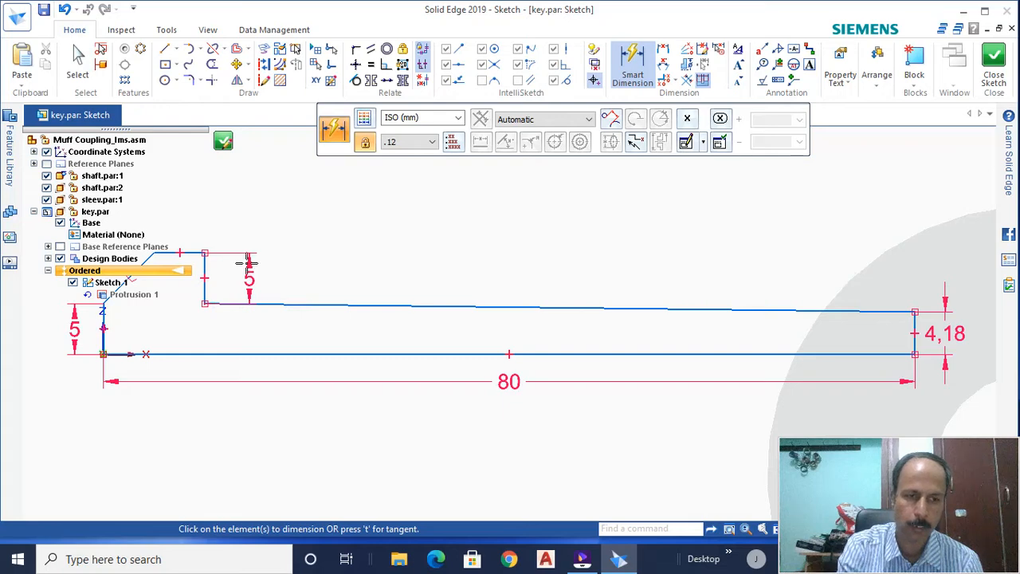
# Step: Dimension the length of the flat top edge of the key's head
pyautogui.click(188, 250)
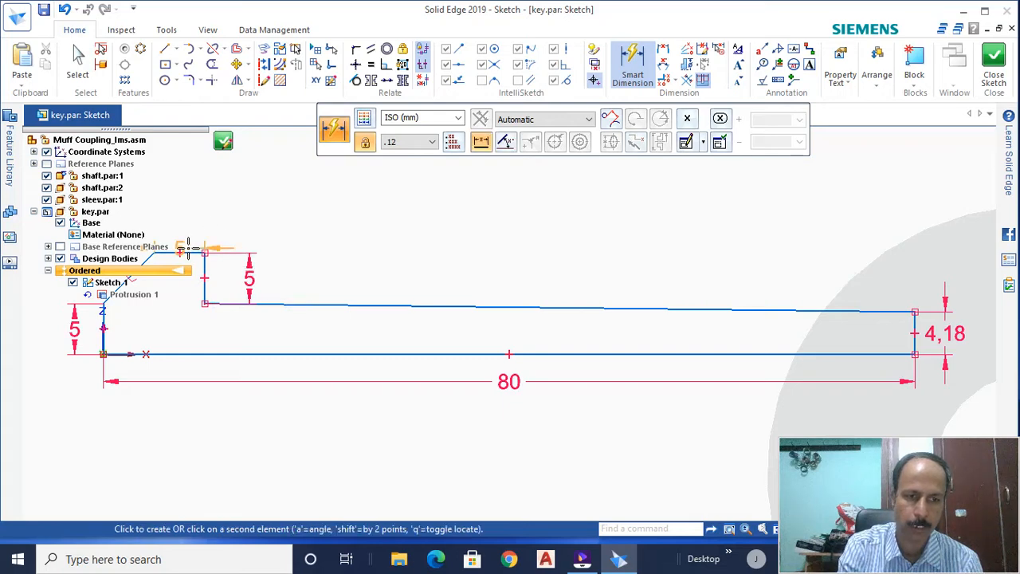
pyautogui.click(188, 209)
pyautogui.press('Return')
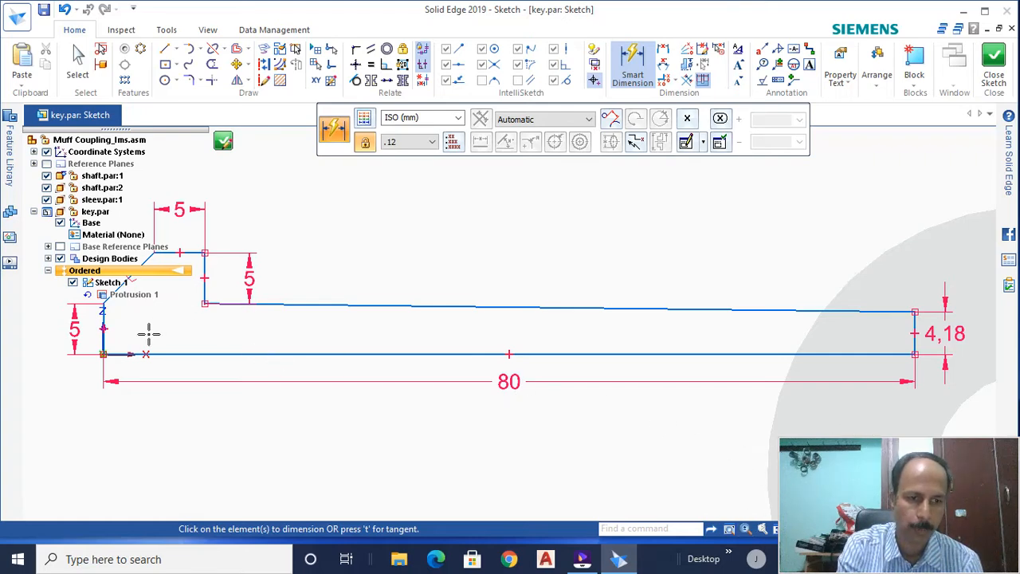
pyautogui.click(150, 258)
pyautogui.click(146, 208)
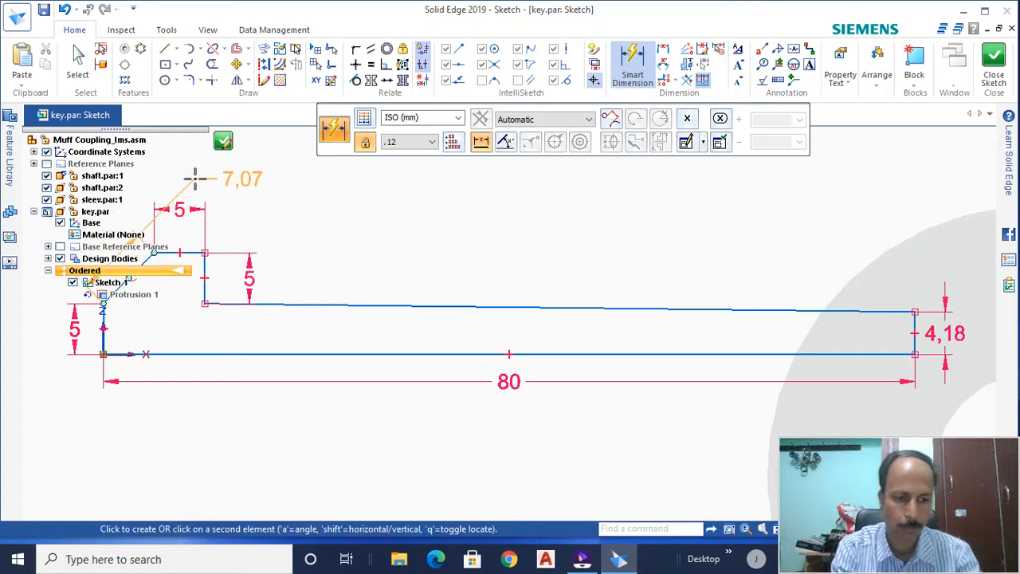
pyautogui.press('Escape')
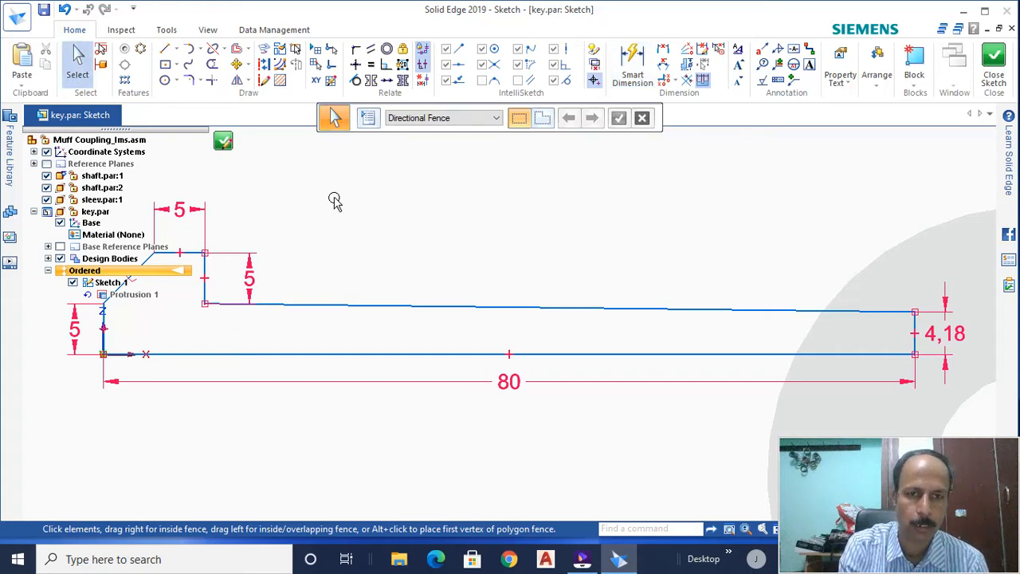
# Step: Dimension the overall width of the key's head between its two vertical edges, and finish the Sketch 1 edit
pyautogui.click(643, 67)
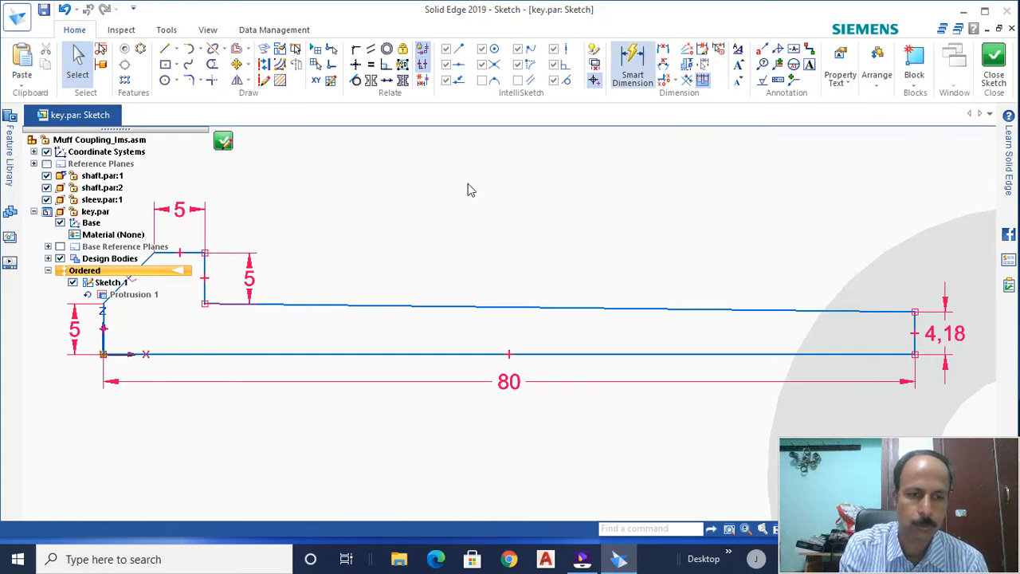
pyautogui.click(206, 276)
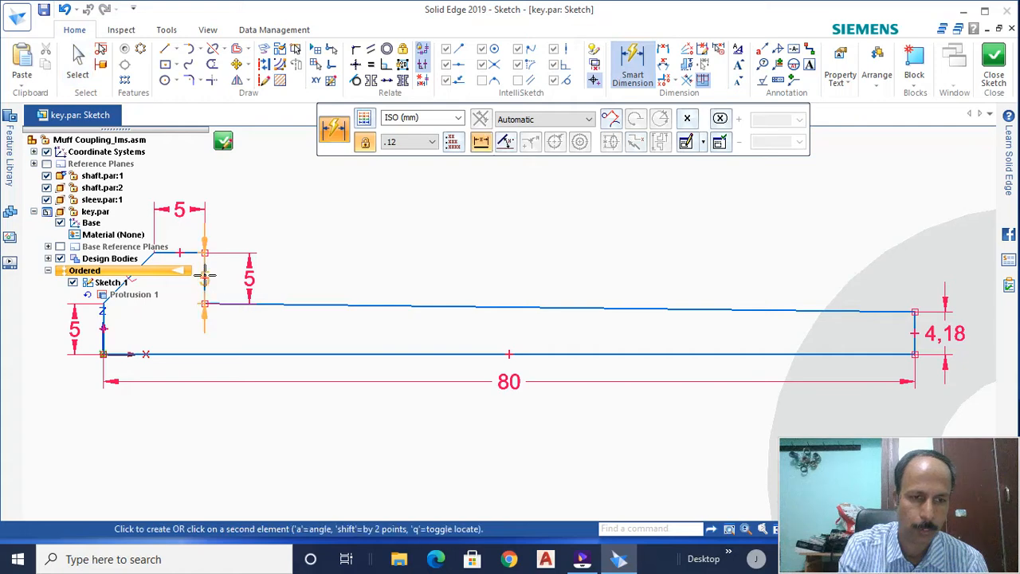
pyautogui.click(103, 329)
pyautogui.click(172, 330)
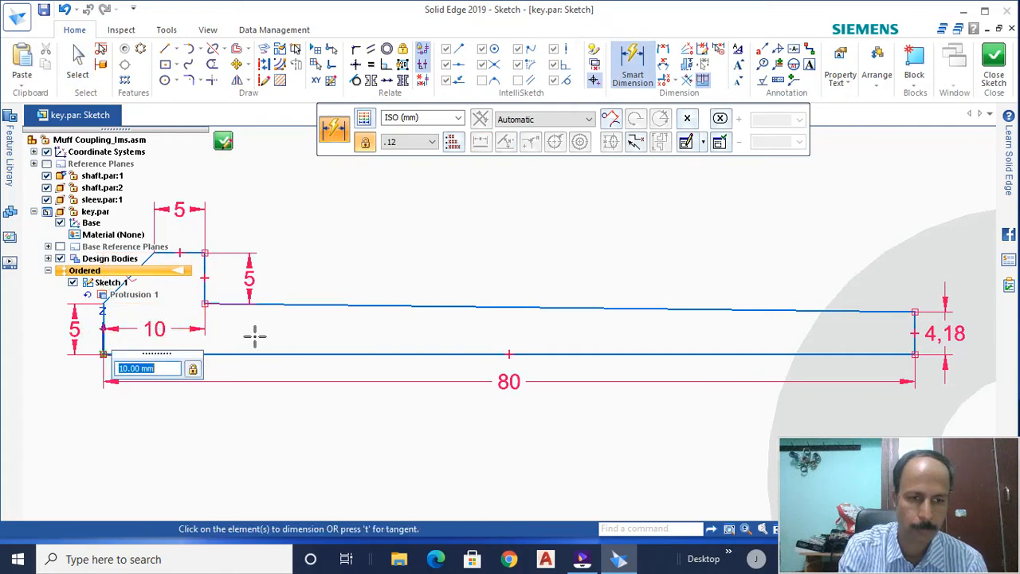
pyautogui.press('Return')
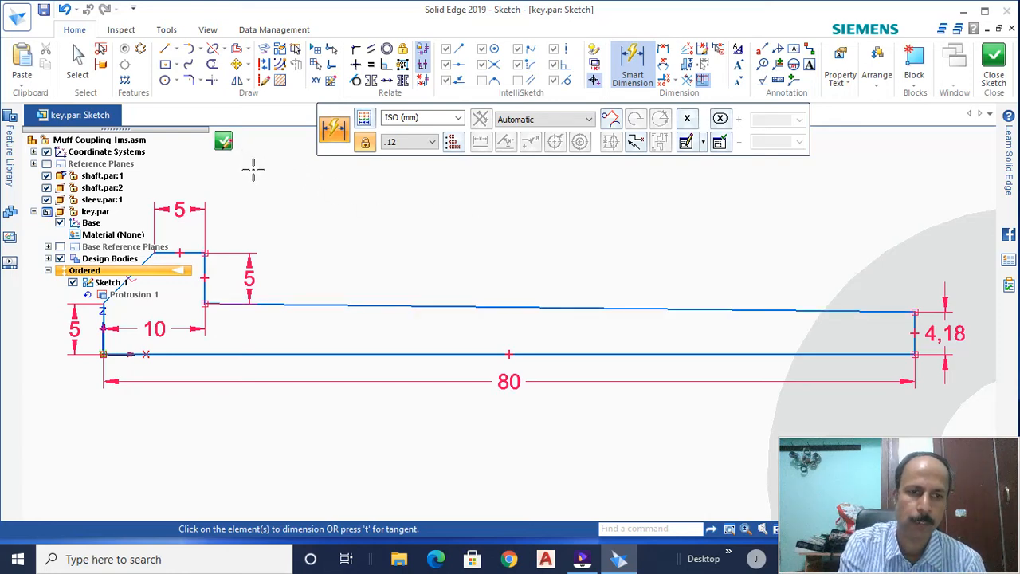
pyautogui.click(998, 65)
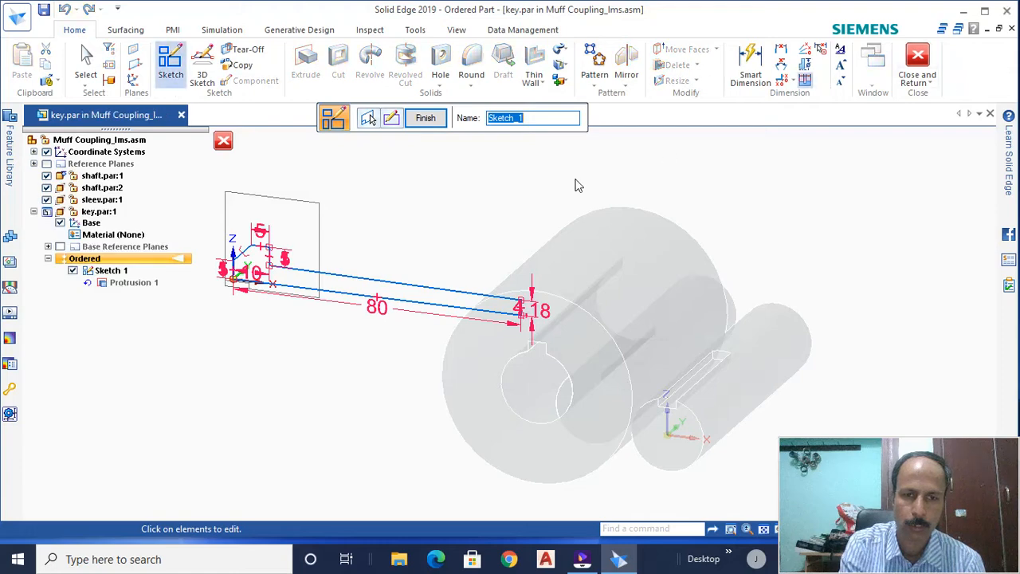
pyautogui.click(429, 118)
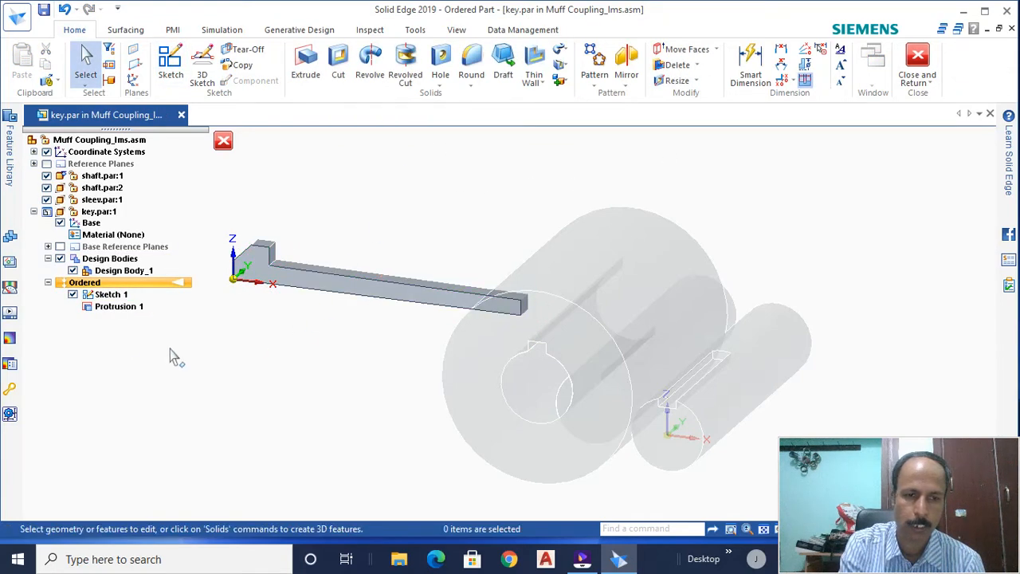
# Step: Inspect the extrusion thickness in the definition of the key's Protrusion 1, finish it, and return to the assembly
pyautogui.click(132, 307)
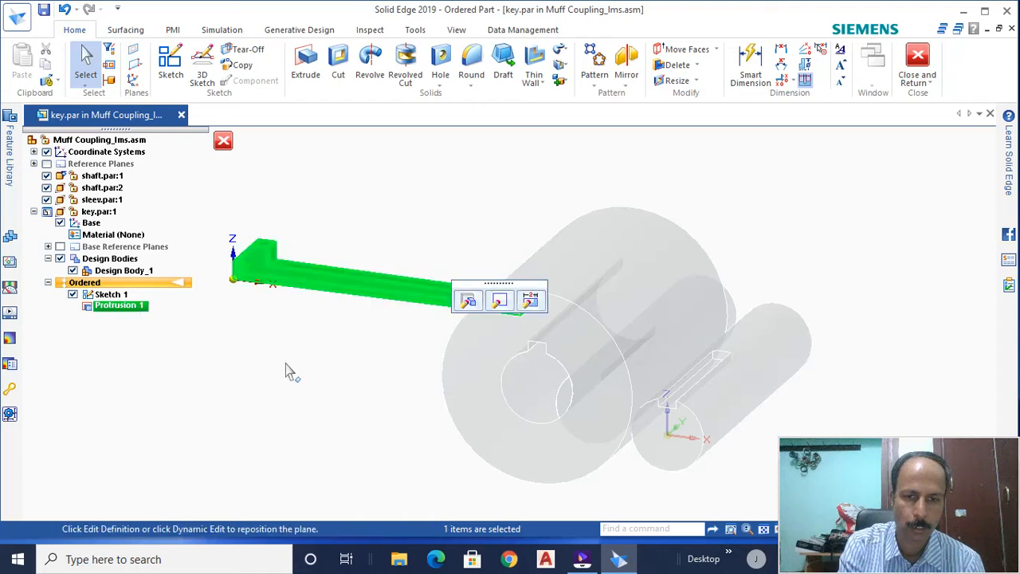
pyautogui.click(468, 300)
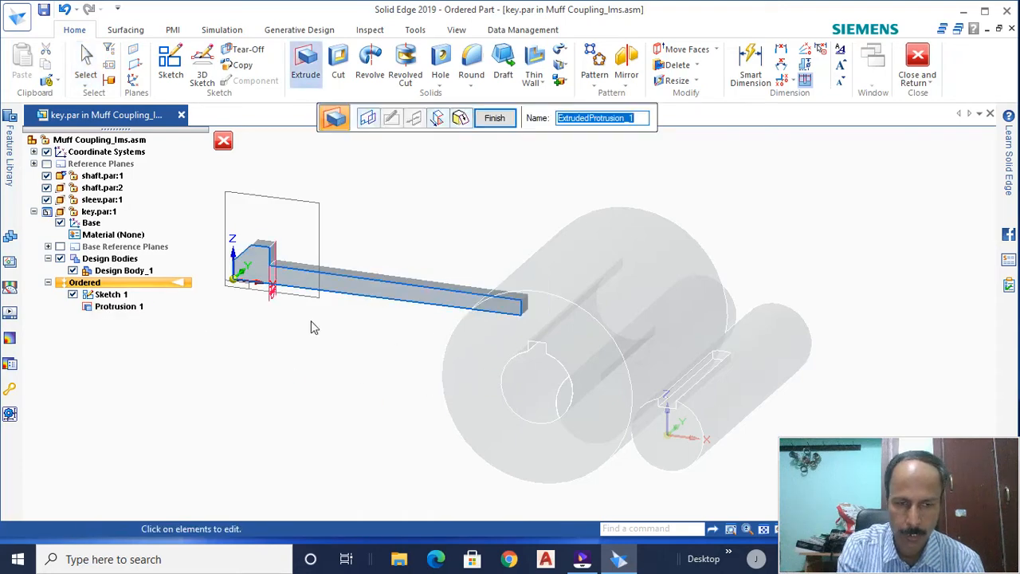
pyautogui.scroll(4, 311, 320)
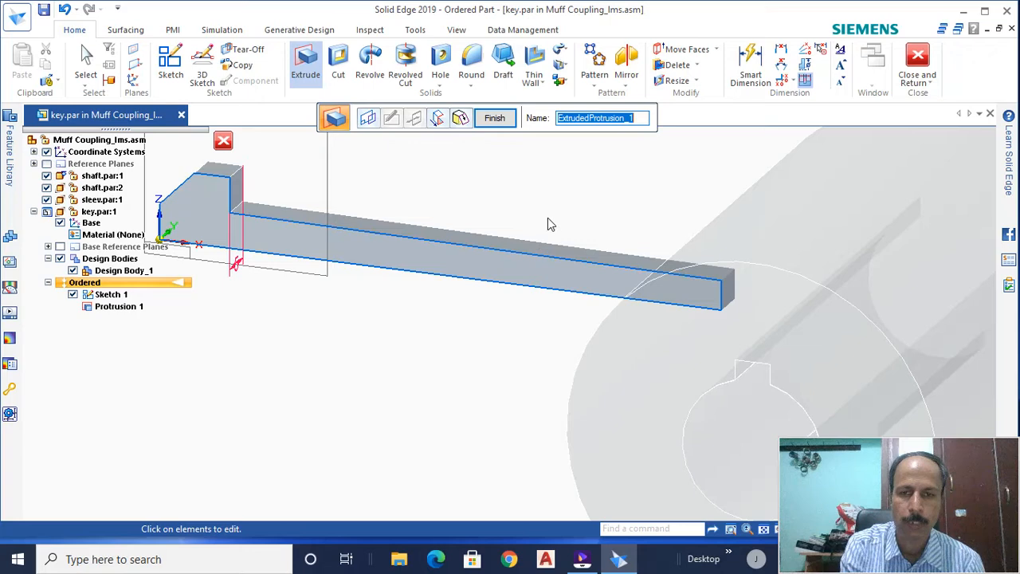
pyautogui.click(494, 127)
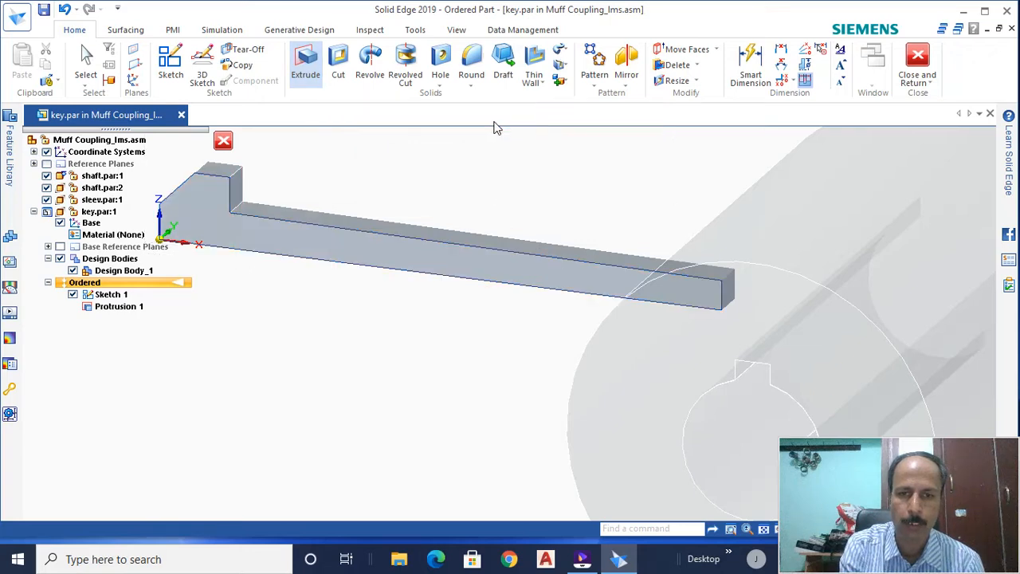
pyautogui.click(652, 183)
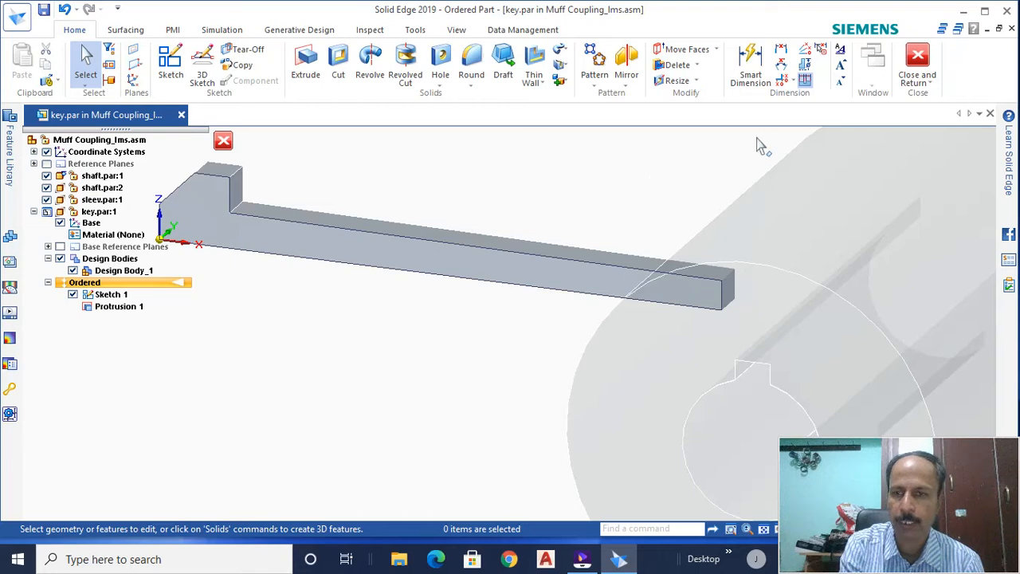
pyautogui.click(925, 67)
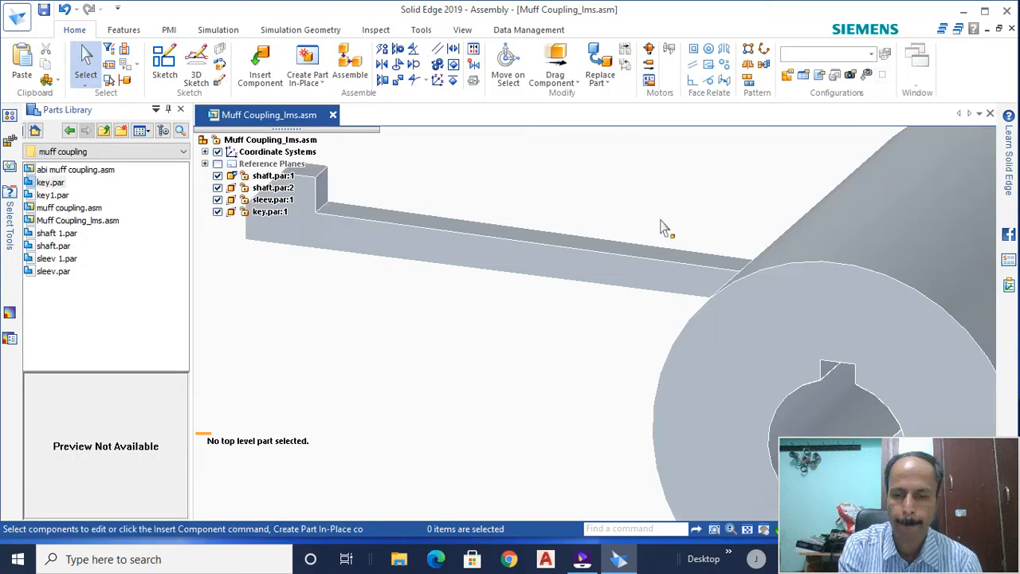
# Step: Move the sleeve clear of the two shafts with Drag Component, keeping the default analysis options
pyautogui.scroll(2, 661, 226)
pyautogui.scroll(-4, 661, 225)
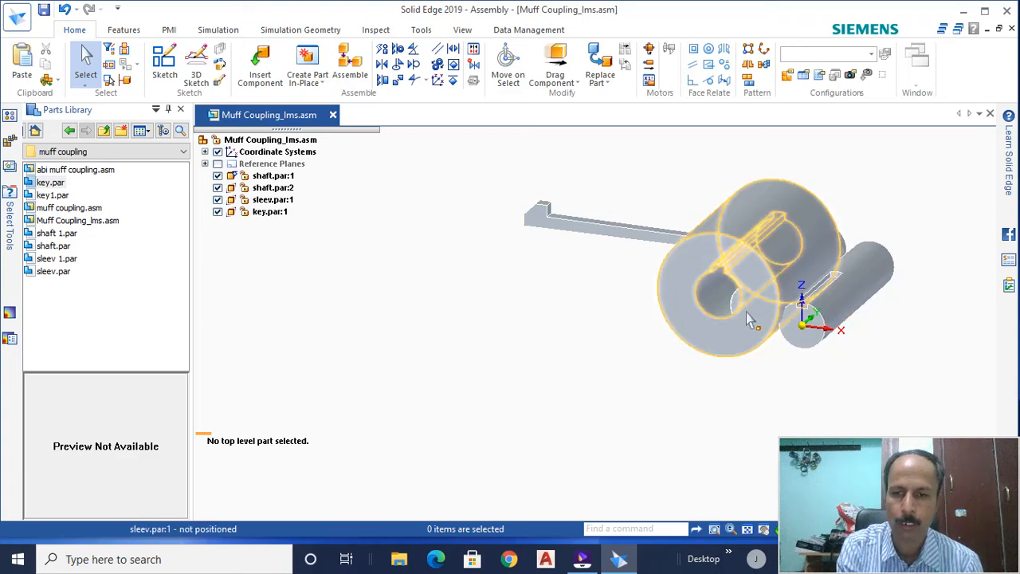
pyautogui.click(555, 65)
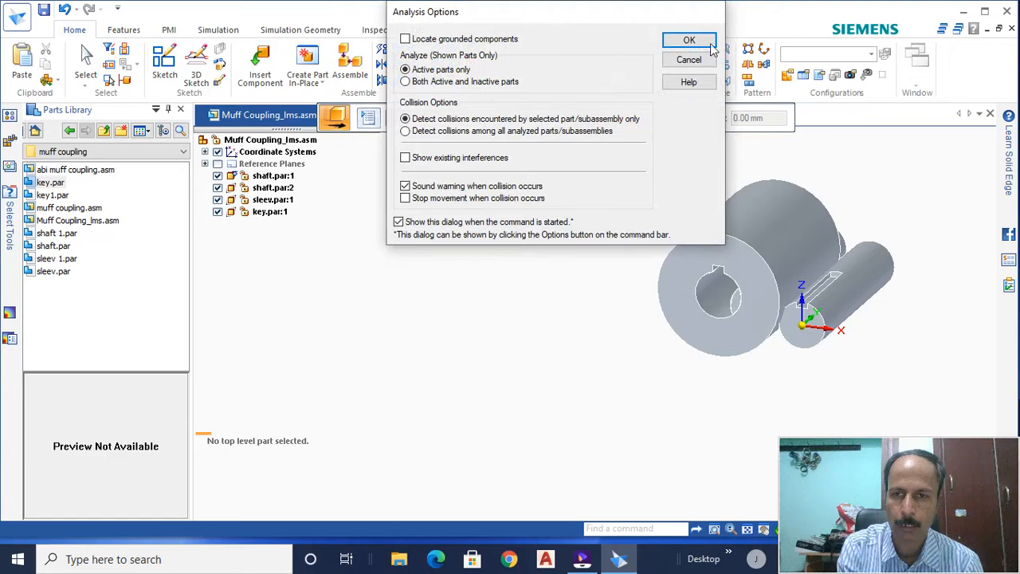
pyautogui.click(692, 40)
pyautogui.moveTo(731, 221); pyautogui.dragTo(606, 303)
pyautogui.press('Escape')
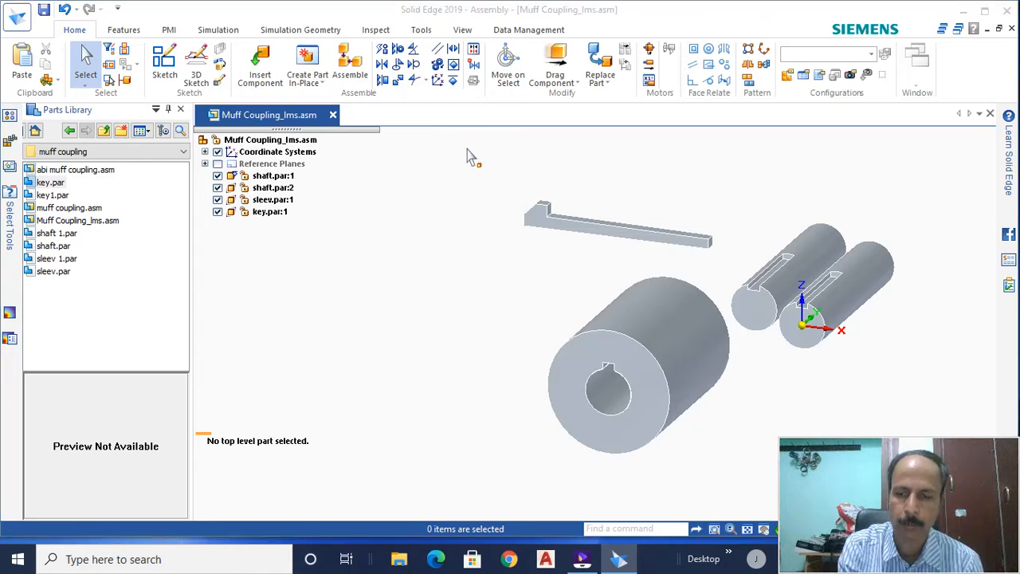
# Step: Mate the keyway-side end face of the second shaft to the end face of the first shaft with a 0.00 mm offset
pyautogui.click(383, 69)
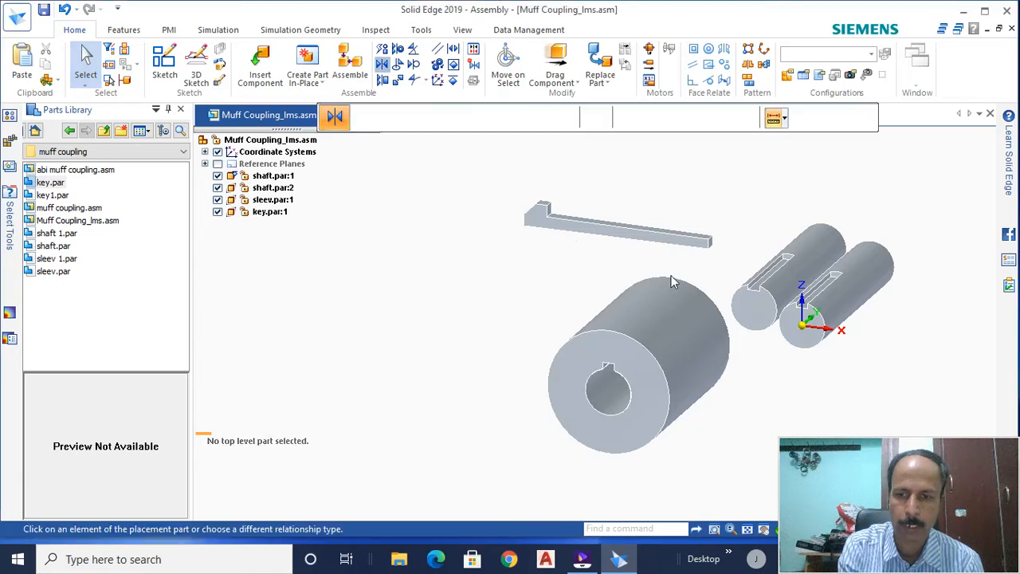
pyautogui.click(758, 310)
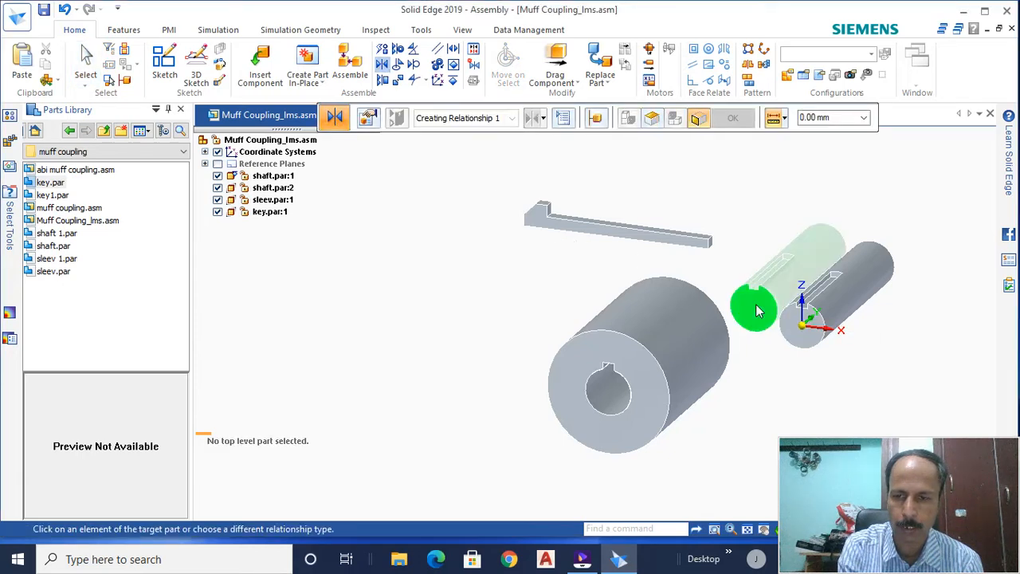
pyautogui.click(814, 344)
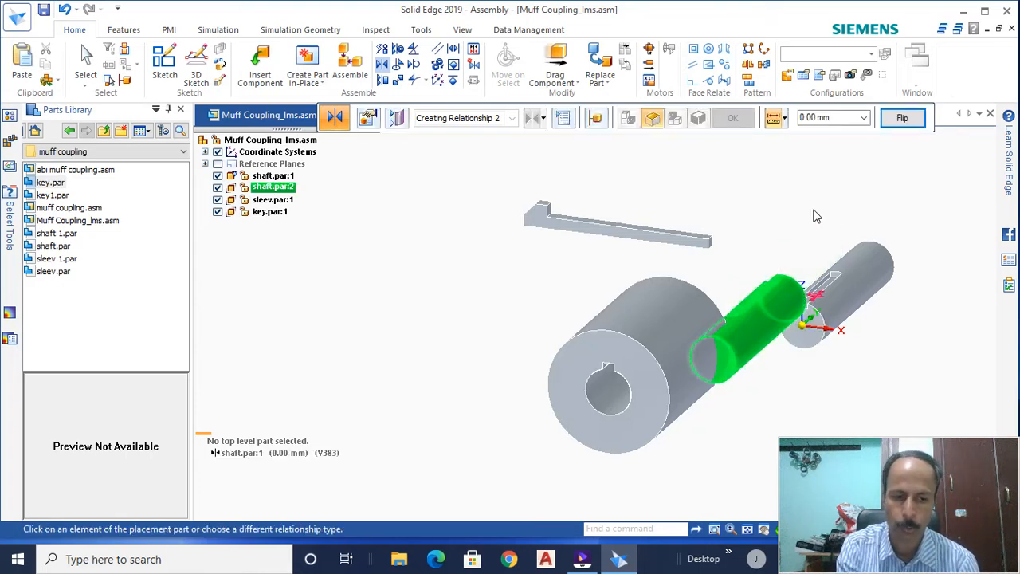
pyautogui.press('Escape')
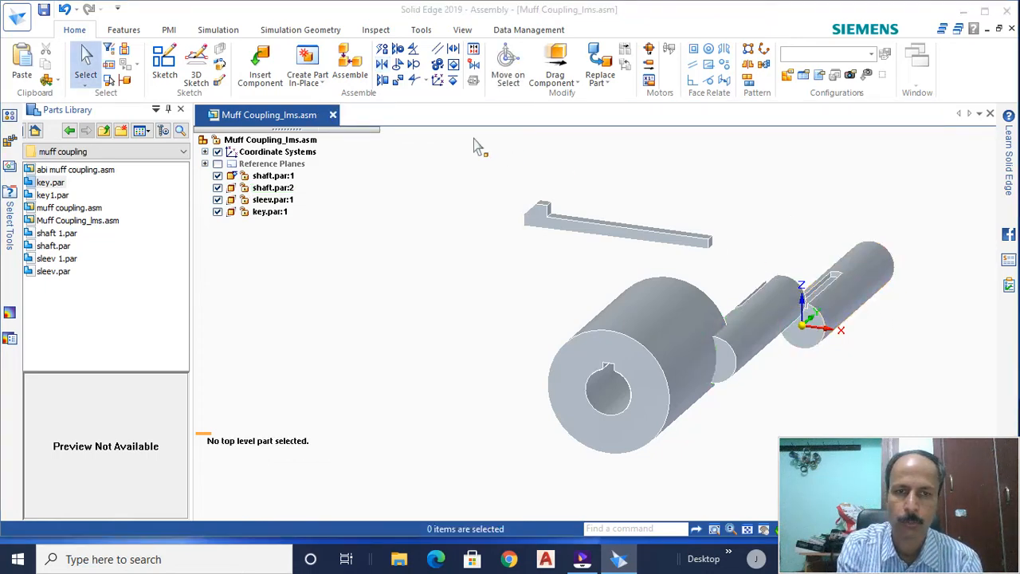
# Step: Axially align the cylindrical faces of the two shafts with rotation unlocked
pyautogui.click(397, 51)
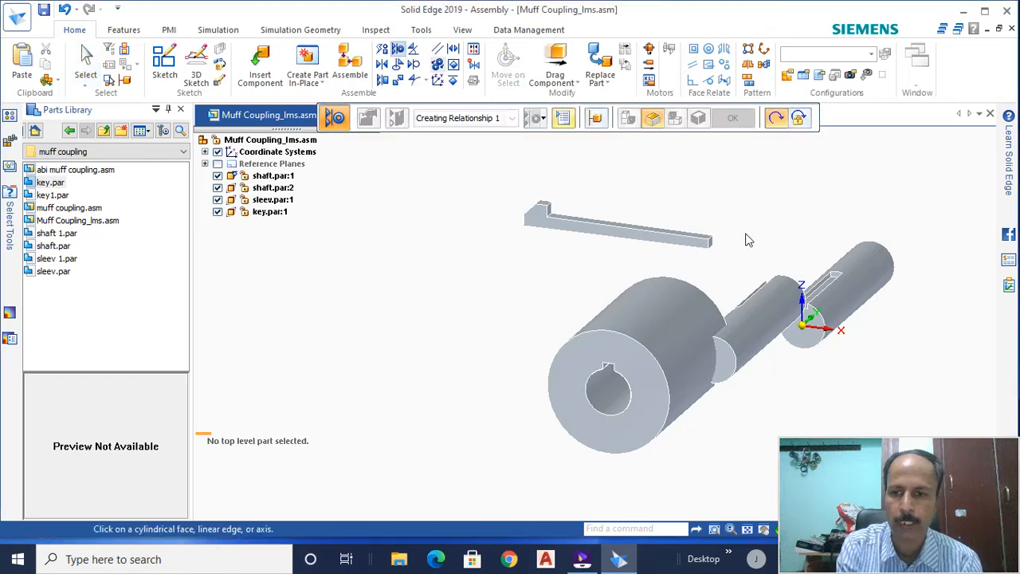
pyautogui.click(868, 276)
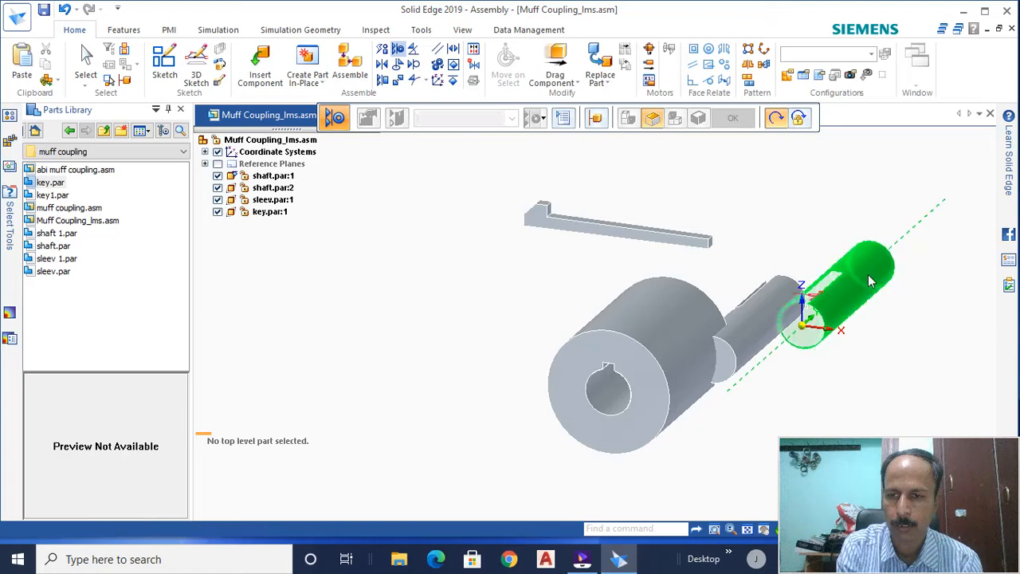
pyautogui.click(759, 324)
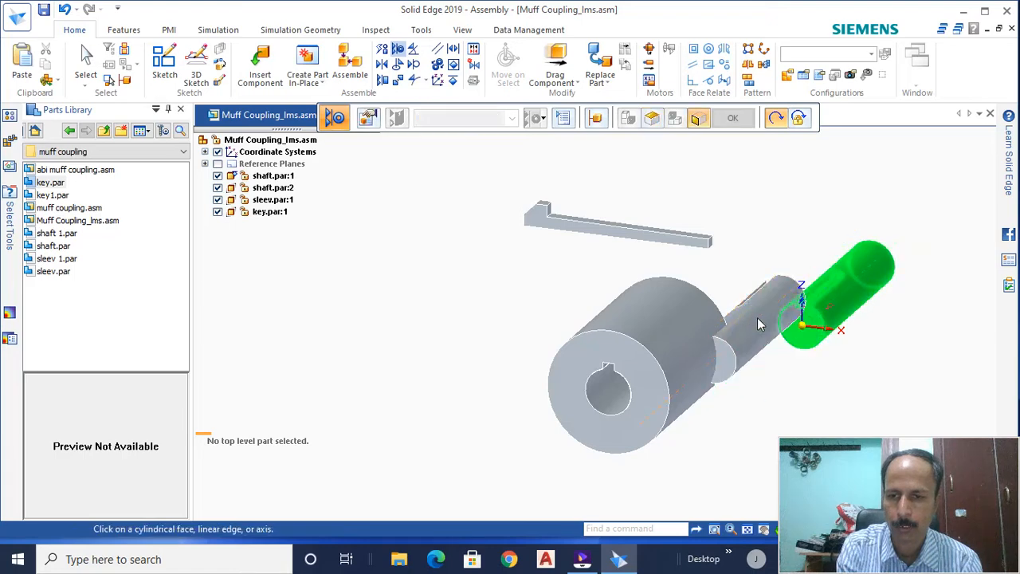
pyautogui.rightClick(806, 196)
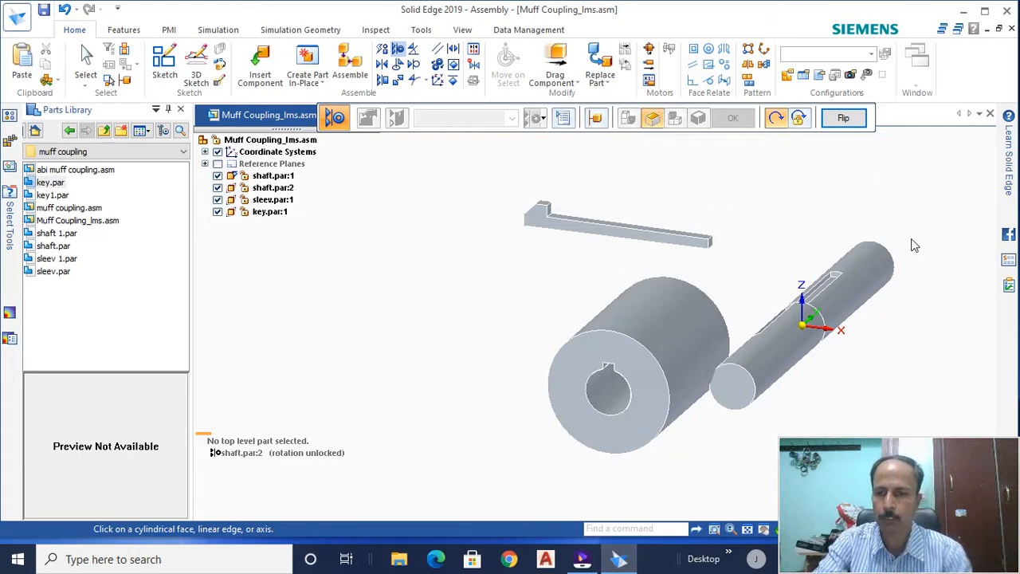
# Step: Rotate the second shaft about its axis with Drag Component until its keyway lines up with the first shaft's keyway, keeping the default analysis options
pyautogui.scroll(2, 856, 283)
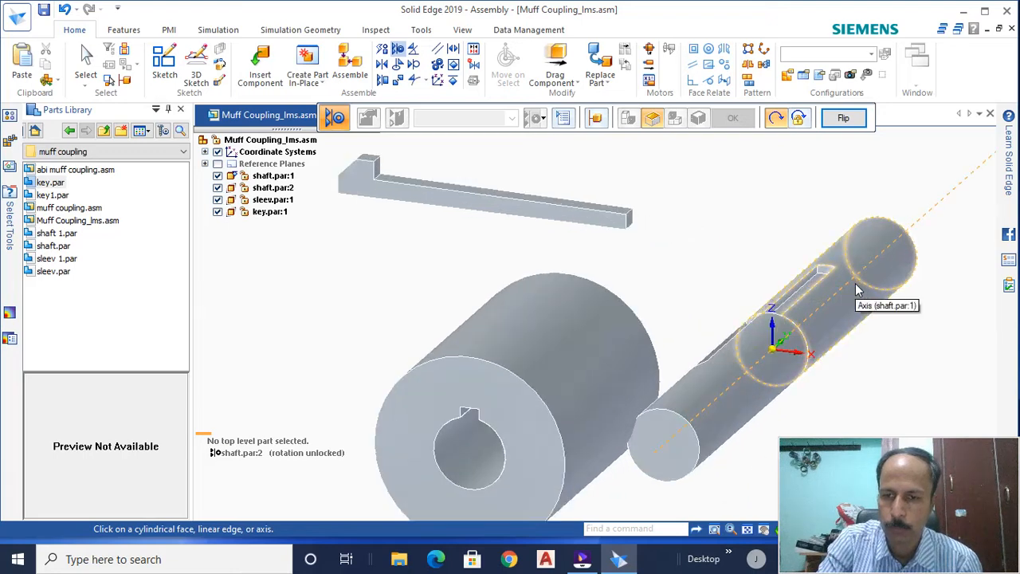
pyautogui.click(558, 57)
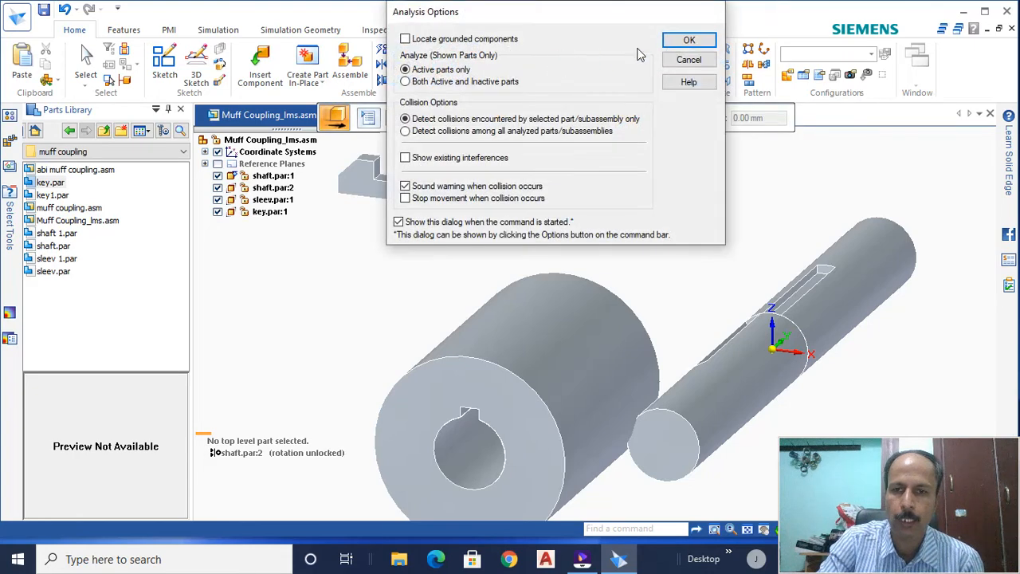
pyautogui.click(689, 40)
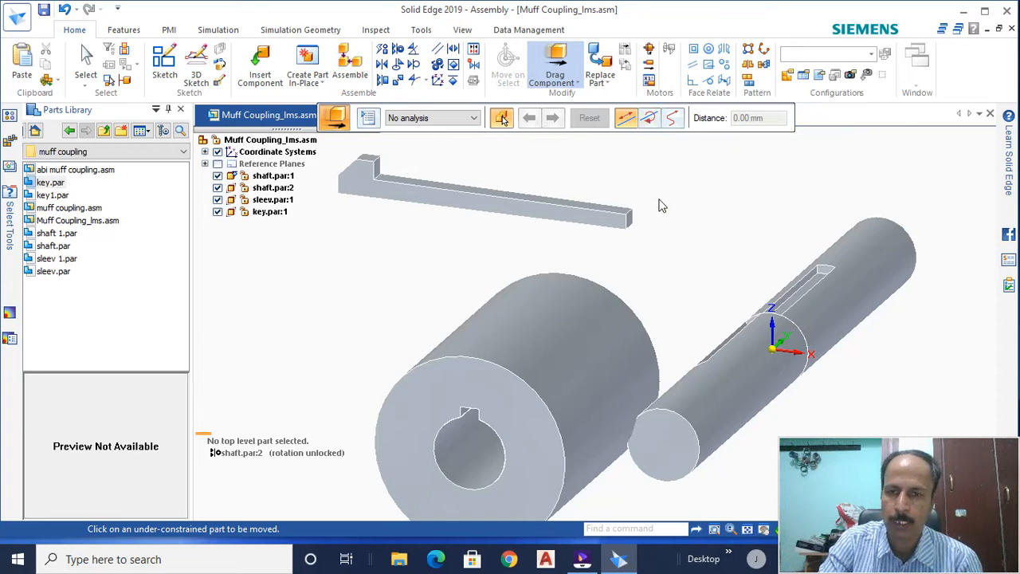
pyautogui.click(652, 118)
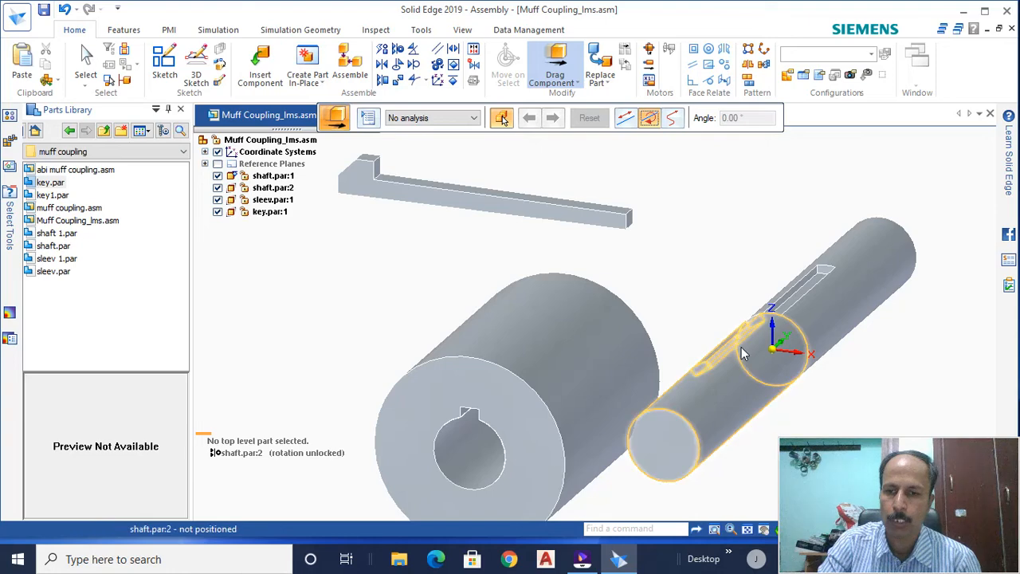
pyautogui.moveTo(742, 348); pyautogui.dragTo(763, 372)
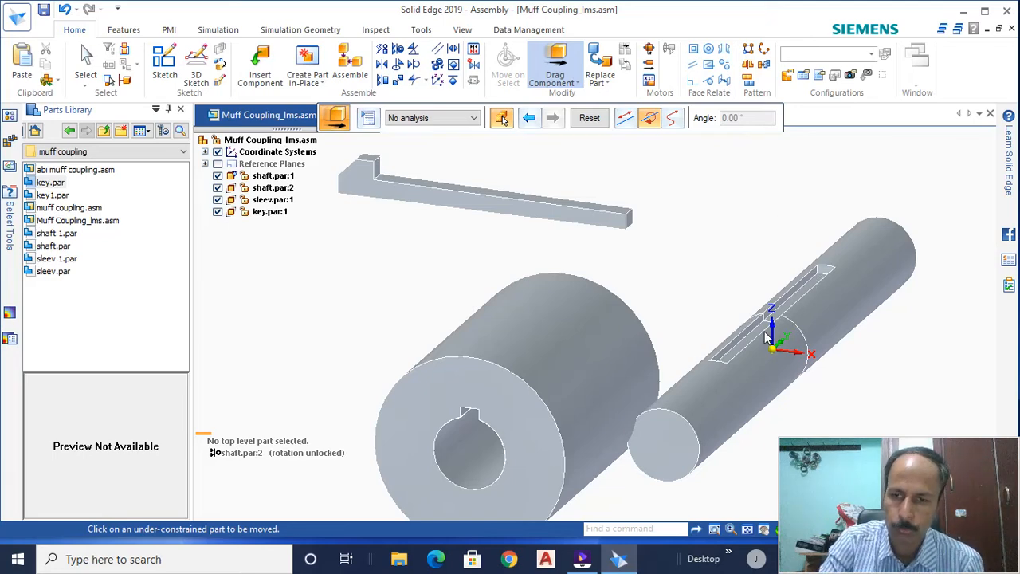
pyautogui.press('Escape')
# Step: Planar align the matching keyway side faces of the two shafts with a 0.00 mm offset
pyautogui.click(383, 83)
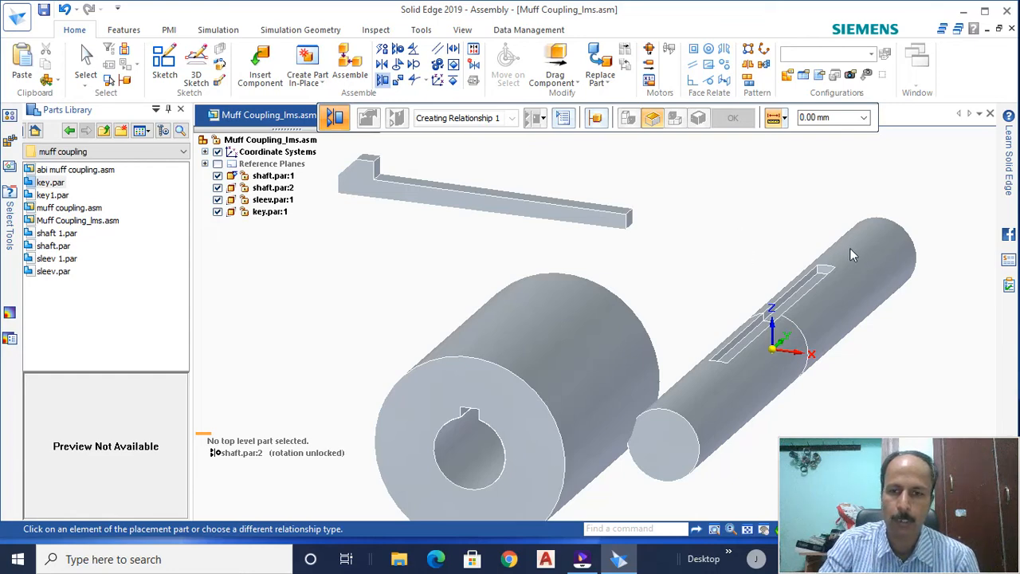
pyautogui.click(794, 295)
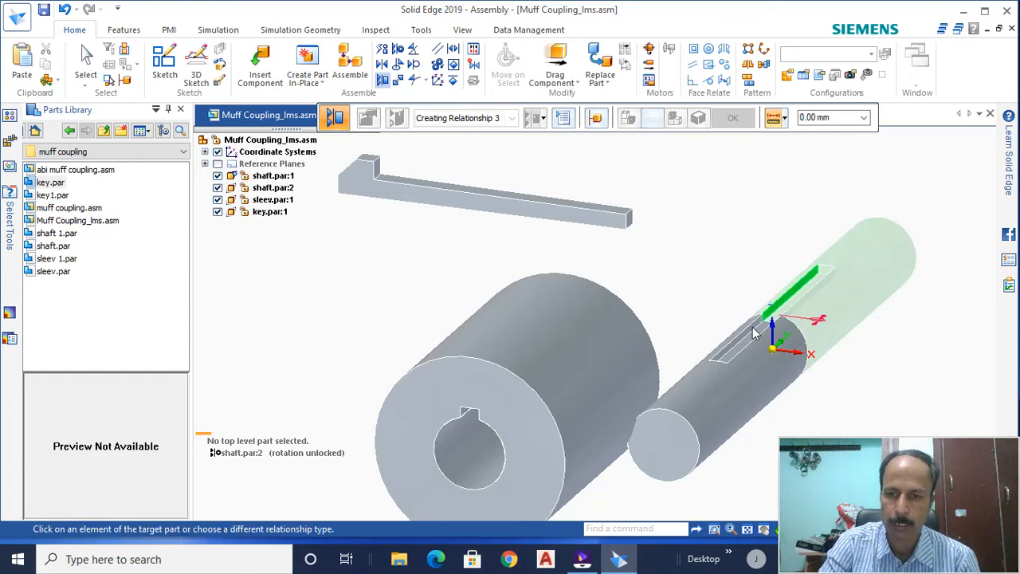
pyautogui.click(725, 323)
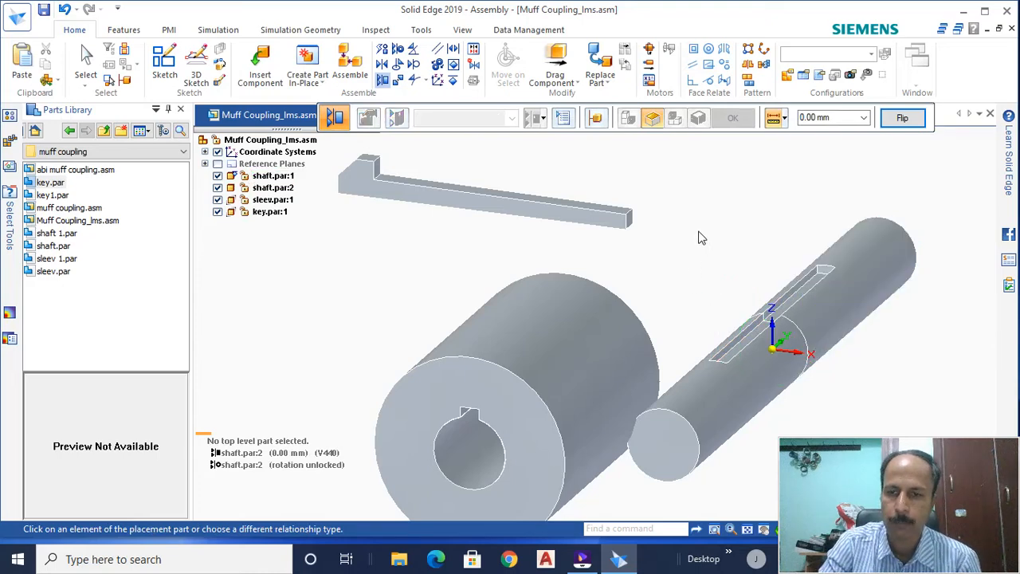
# Step: Test with Drag Component whether the second shaft can still rotate or move, keeping the default analysis options
pyautogui.click(384, 82)
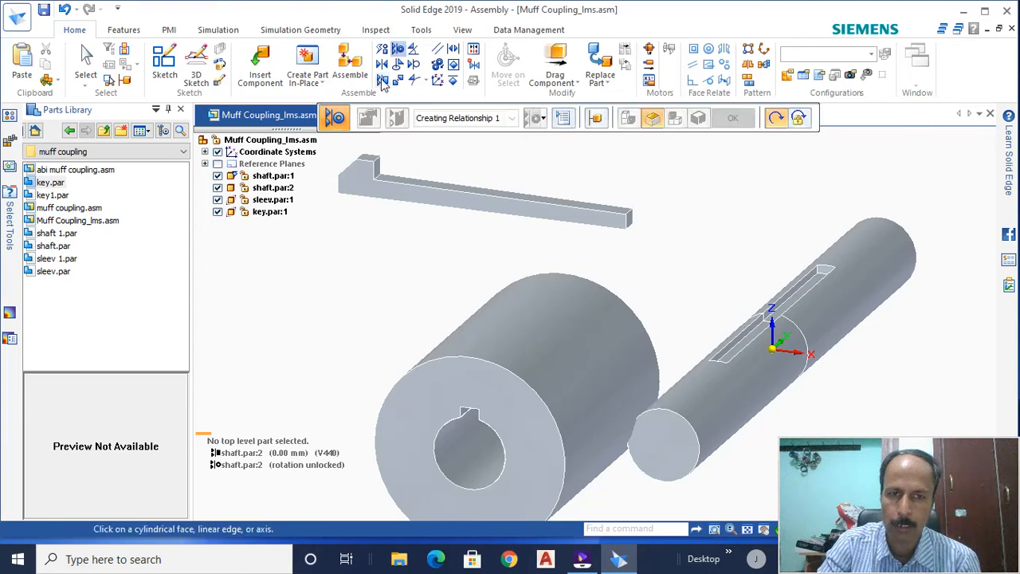
pyautogui.click(383, 81)
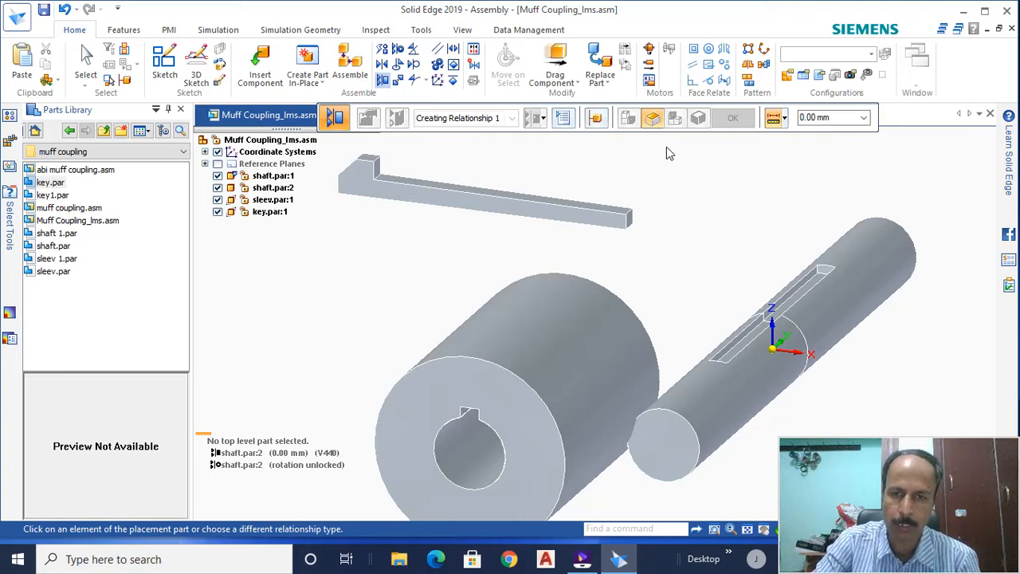
pyautogui.click(556, 58)
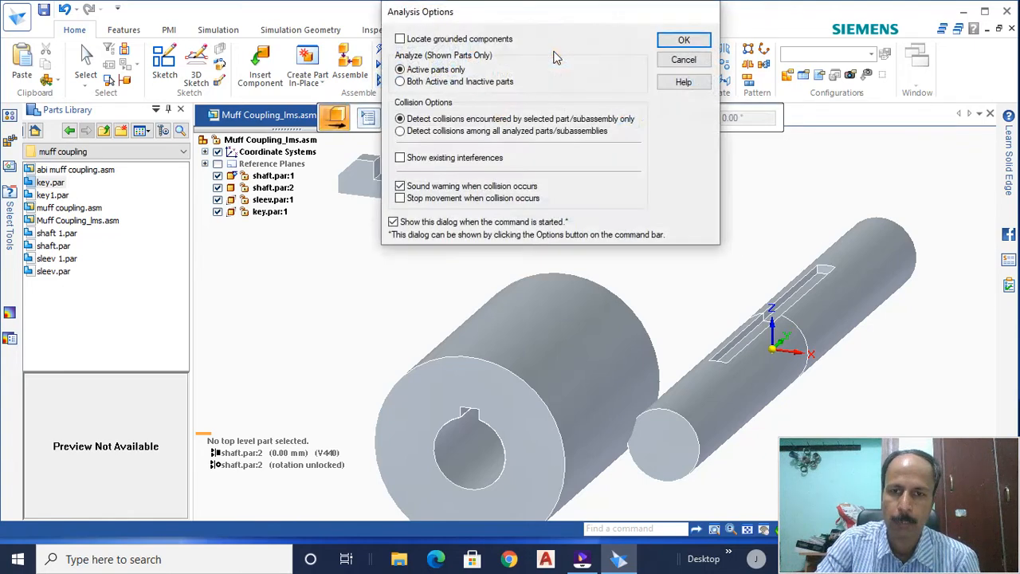
pyautogui.click(661, 44)
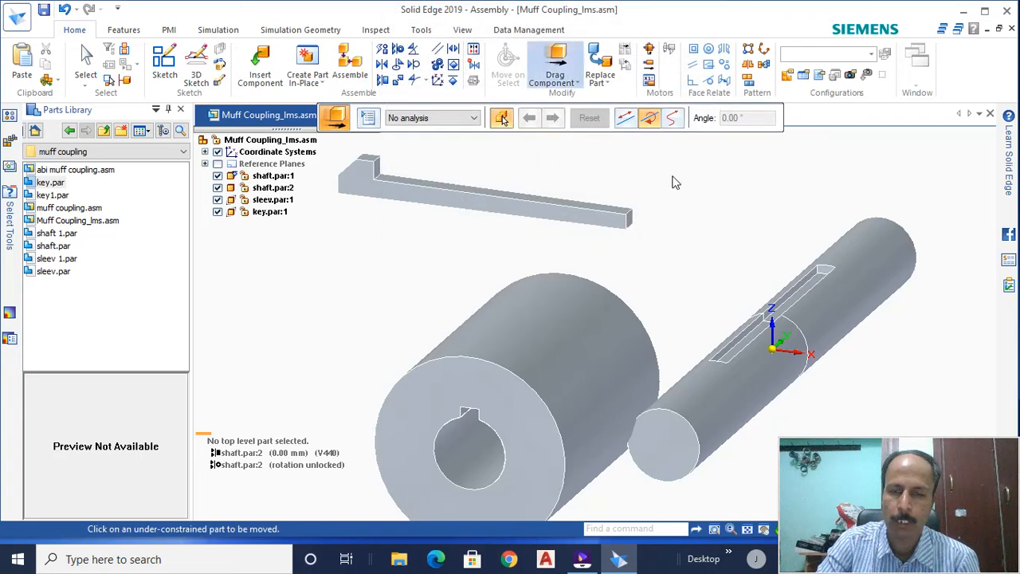
pyautogui.click(651, 119)
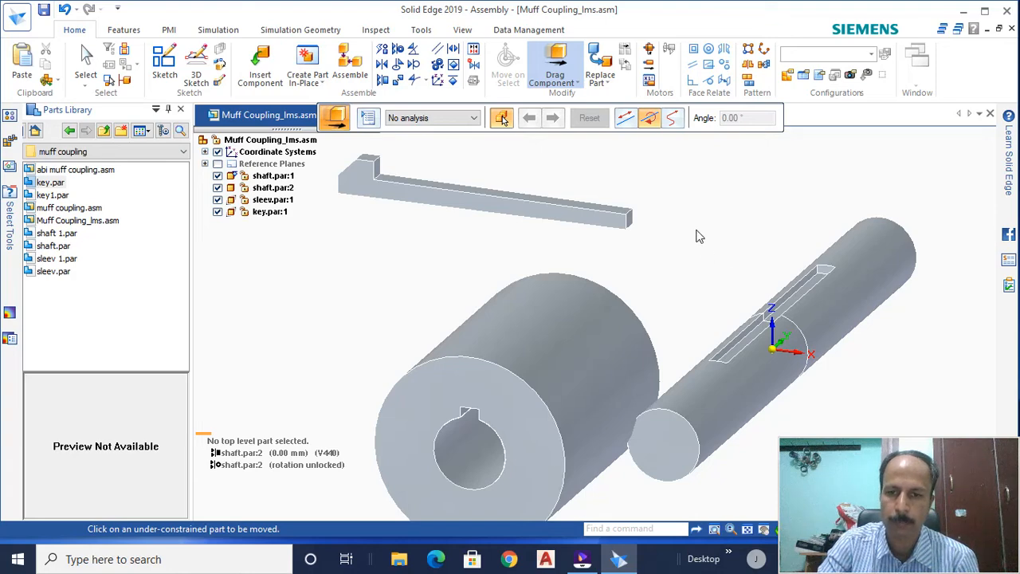
pyautogui.click(629, 119)
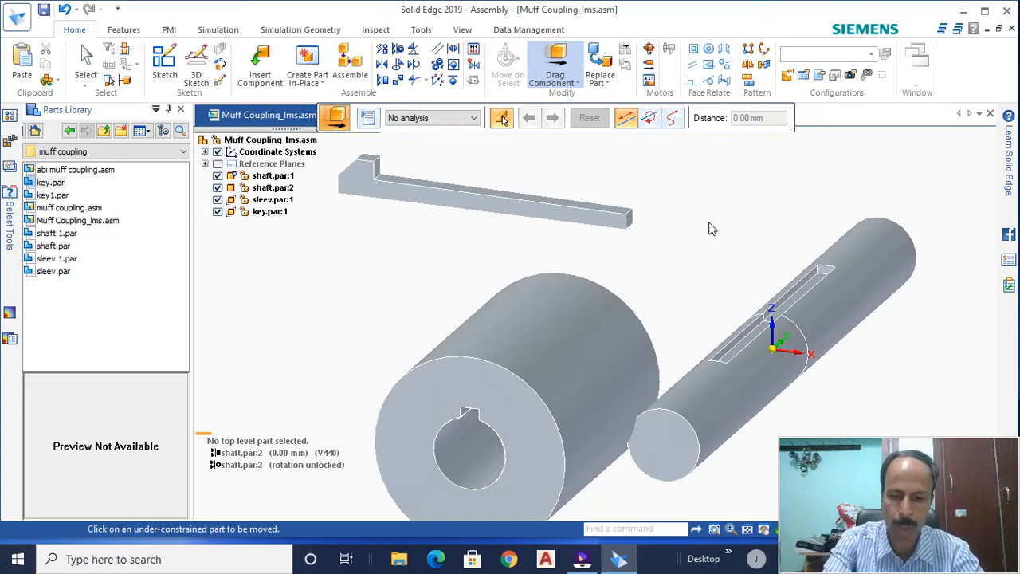
pyautogui.click(736, 377)
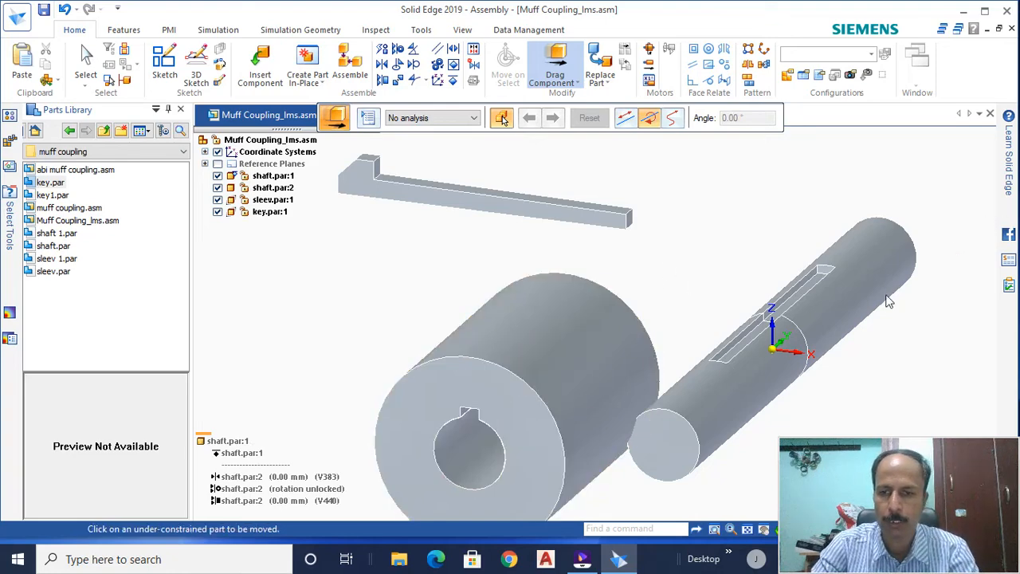
pyautogui.press('Escape')
# Step: Axially align the sleeve's bore with the cylindrical face of the shaft, leaving rotation unlocked
pyautogui.click(399, 49)
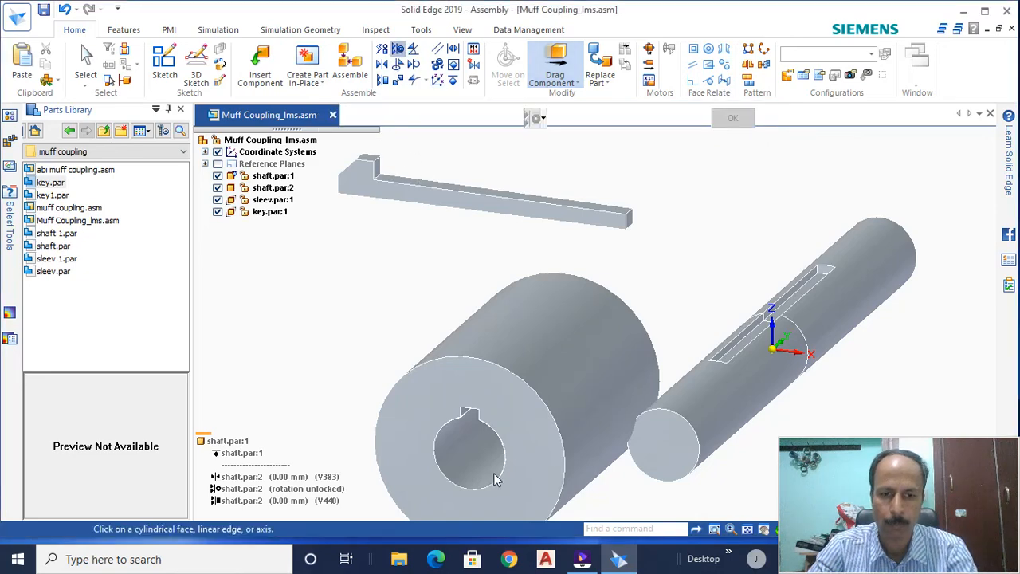
pyautogui.click(493, 468)
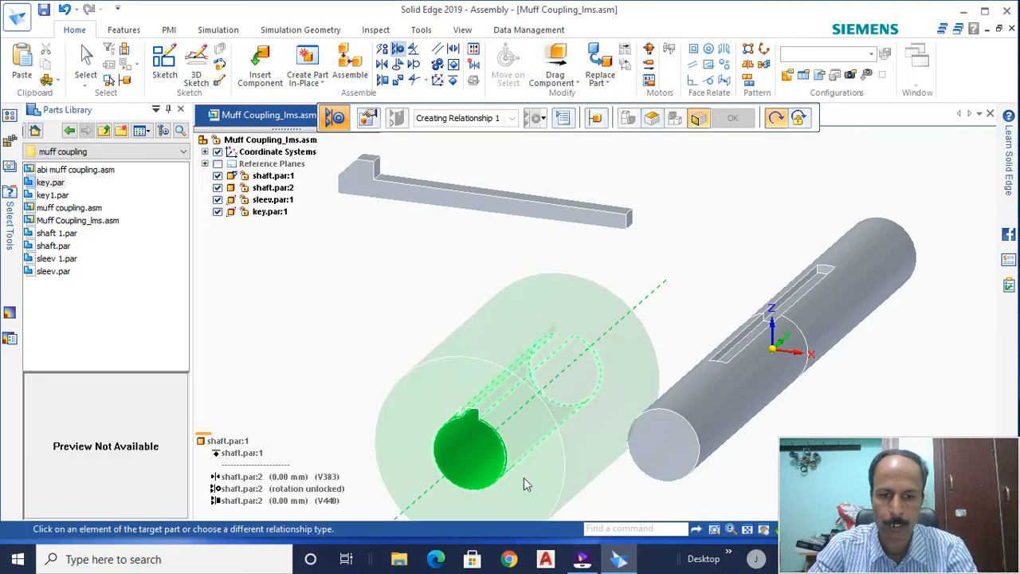
pyautogui.click(759, 376)
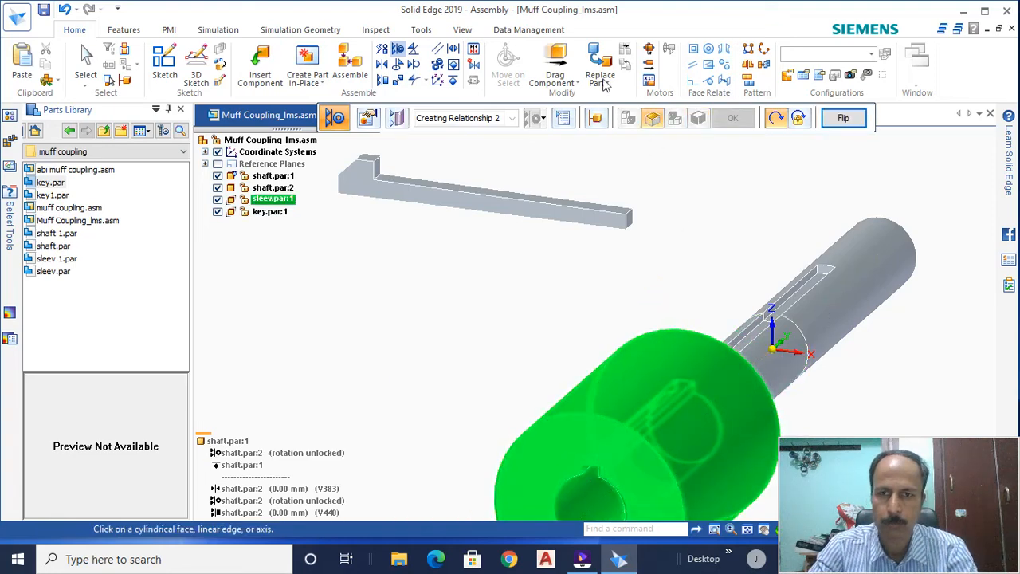
# Step: Slide the sleeve along the shaft axis with Drag Component until it covers the joint between the two shafts
pyautogui.click(555, 64)
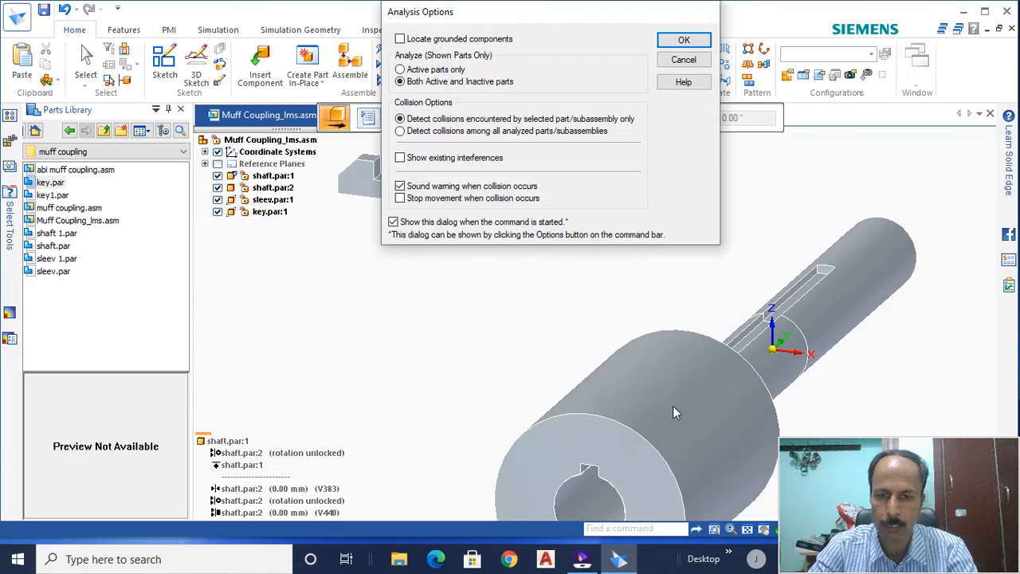
pyautogui.click(684, 40)
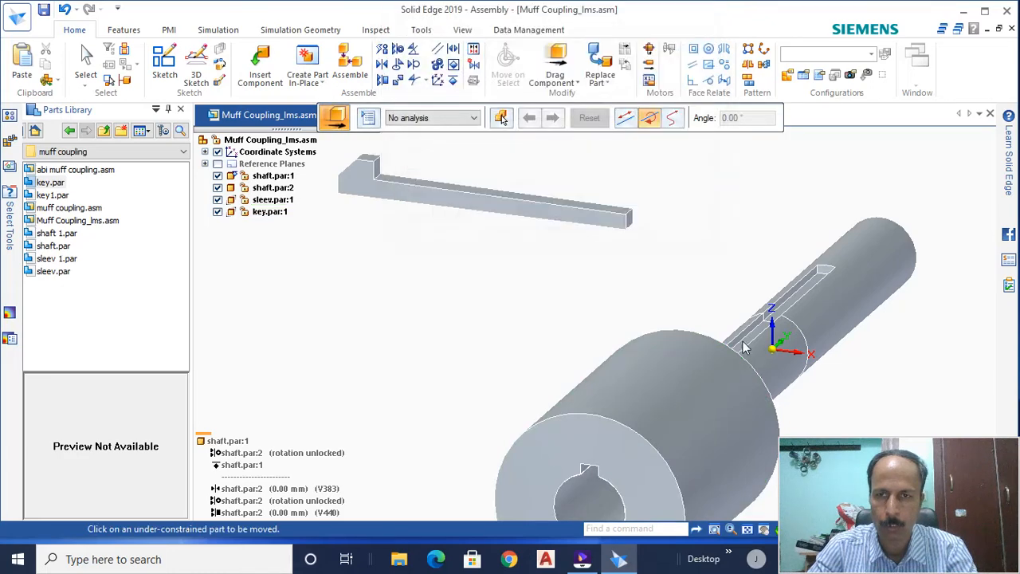
pyautogui.click(699, 429)
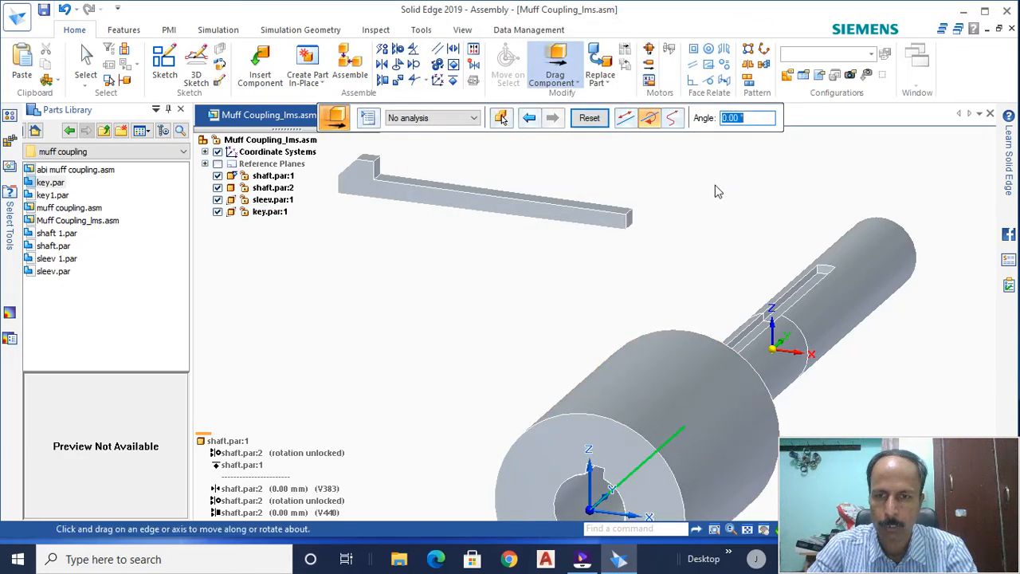
pyautogui.click(625, 120)
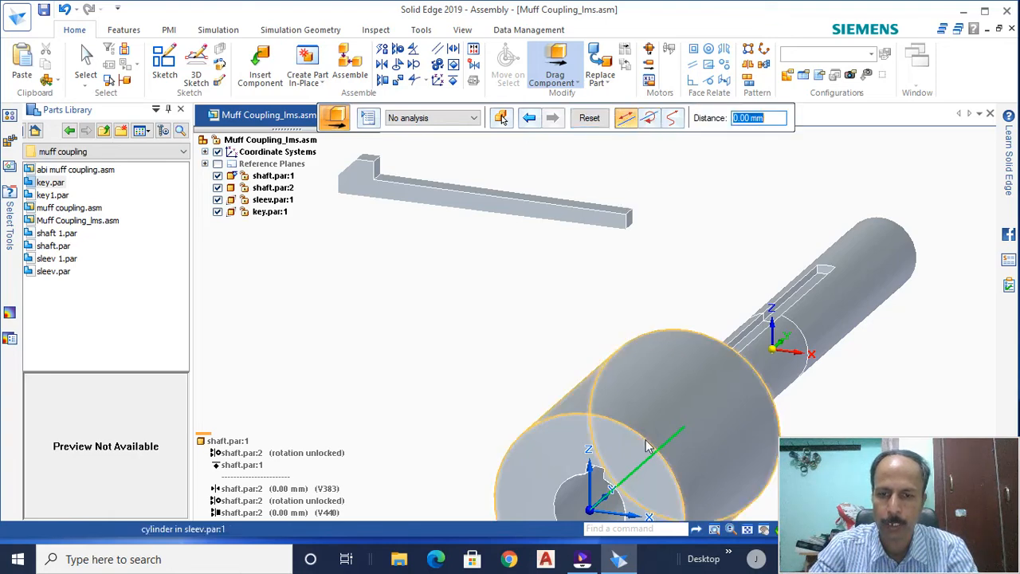
pyautogui.moveTo(652, 438); pyautogui.dragTo(786, 311)
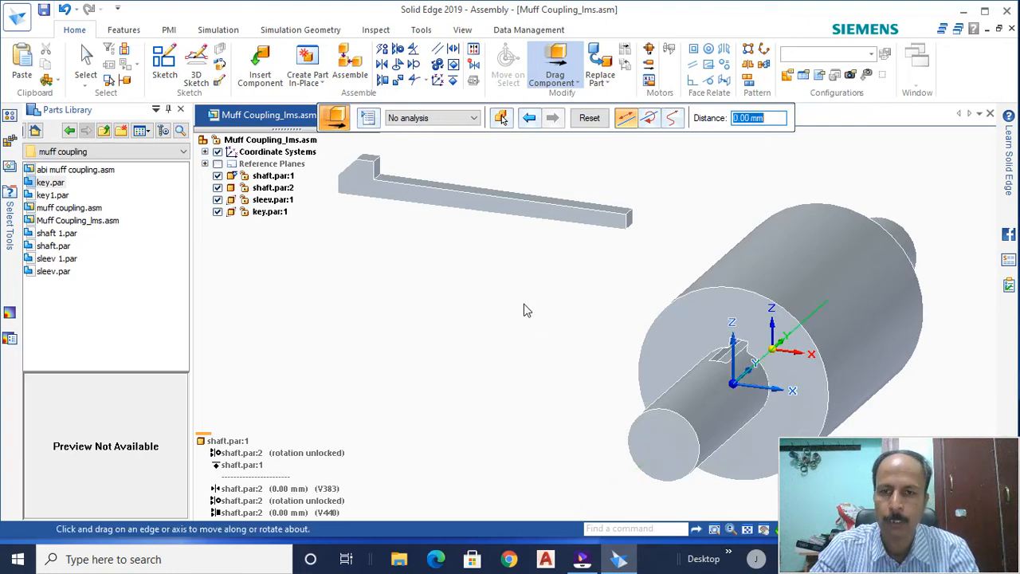
pyautogui.rightClick(477, 336)
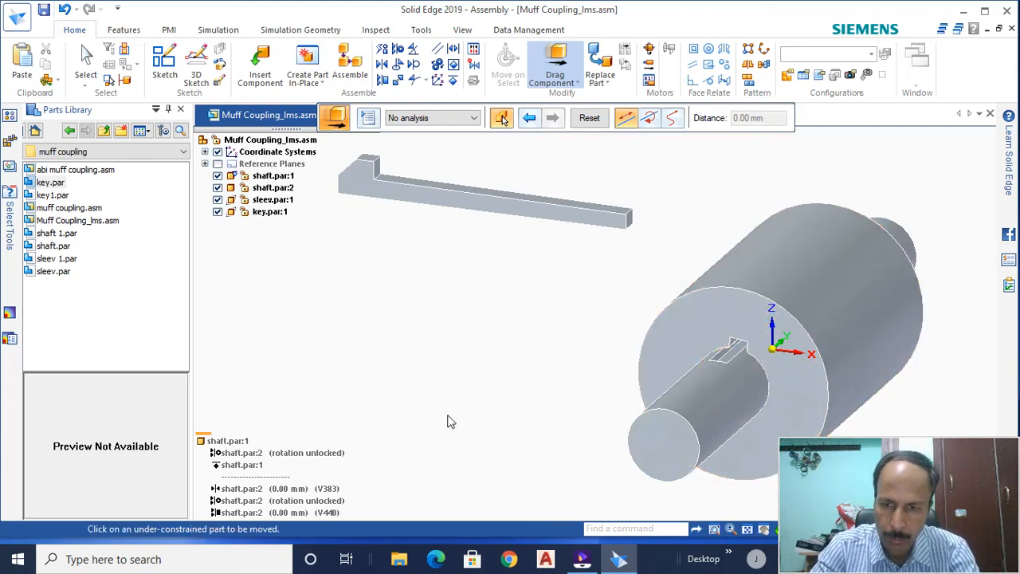
# Step: Rotate the sleeve about the shaft axis until its keyway lines up with the shaft keyways
pyautogui.scroll(3, 765, 392)
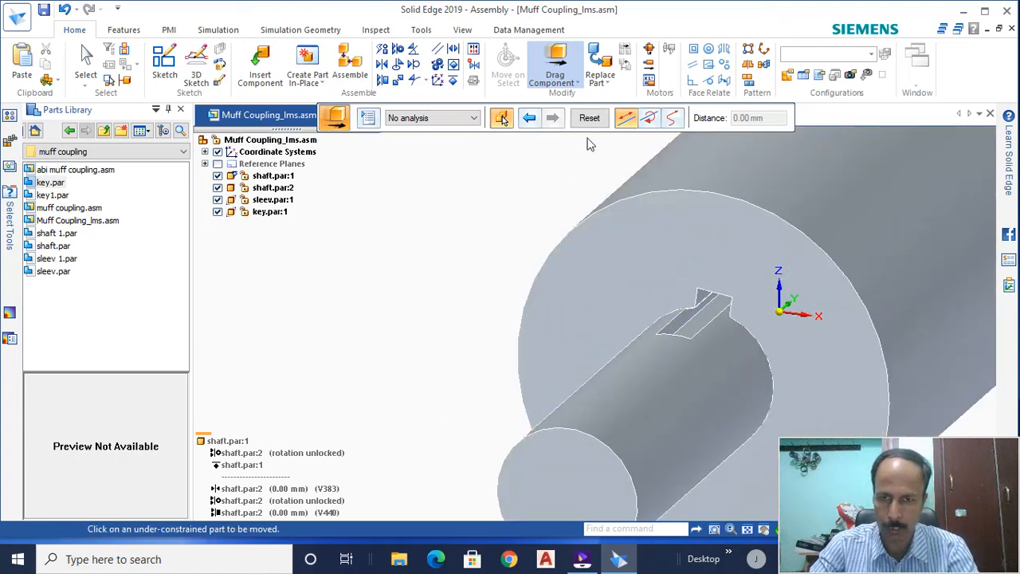
pyautogui.click(650, 118)
pyautogui.click(723, 238)
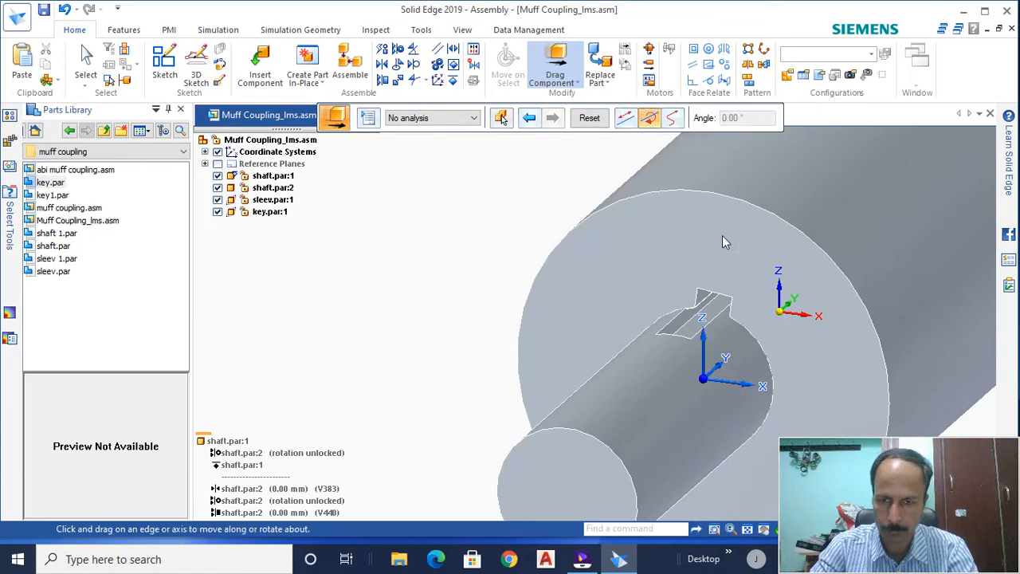
pyautogui.moveTo(712, 207); pyautogui.dragTo(707, 188)
pyautogui.rightClick(420, 252)
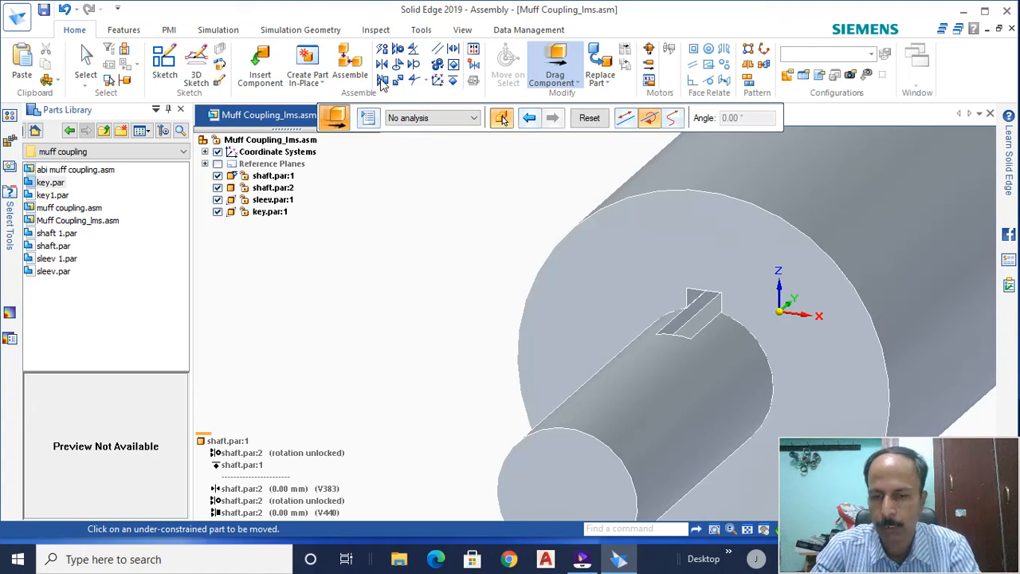
# Step: Planar align the side face of the sleeve's keyway with the shaft keyway's side face at a 0.00 mm offset
pyautogui.click(384, 81)
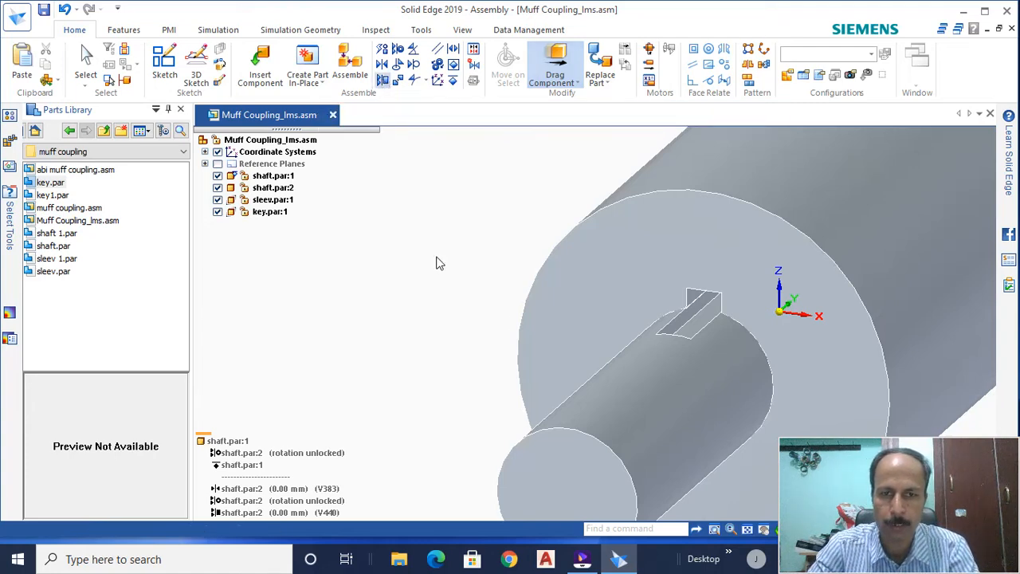
pyautogui.click(695, 303)
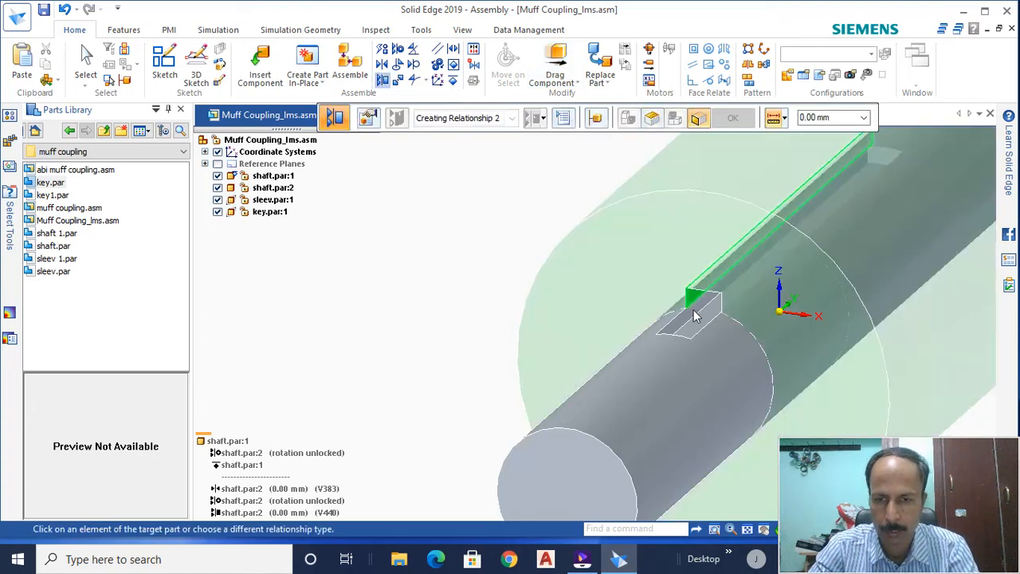
pyautogui.click(688, 315)
pyautogui.click(592, 327)
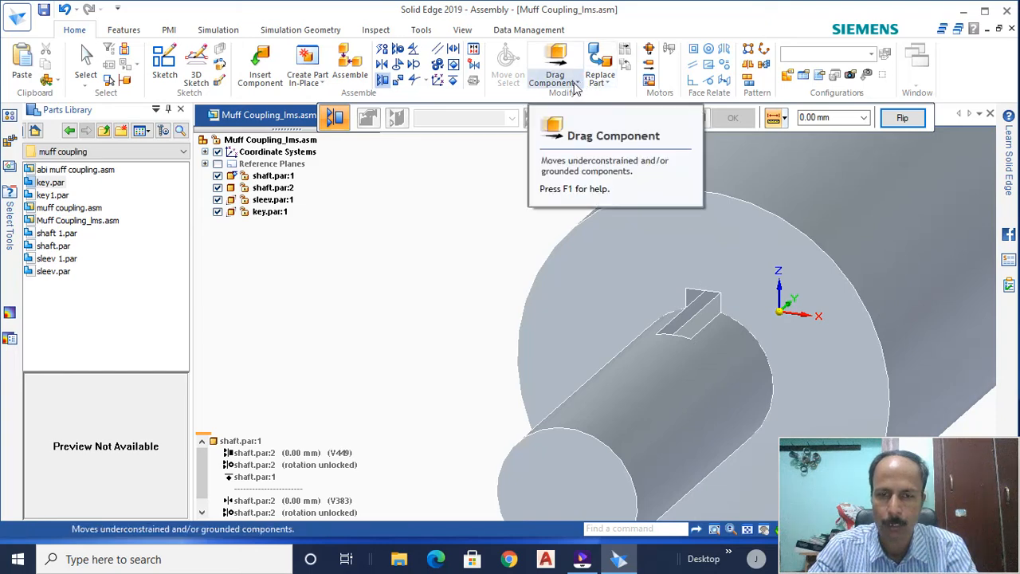
# Step: Mate the bottom face of the key to the floor of the shaft keyway with a 0.00 mm offset
pyautogui.scroll(1, 683, 299)
pyautogui.scroll(-3, 684, 298)
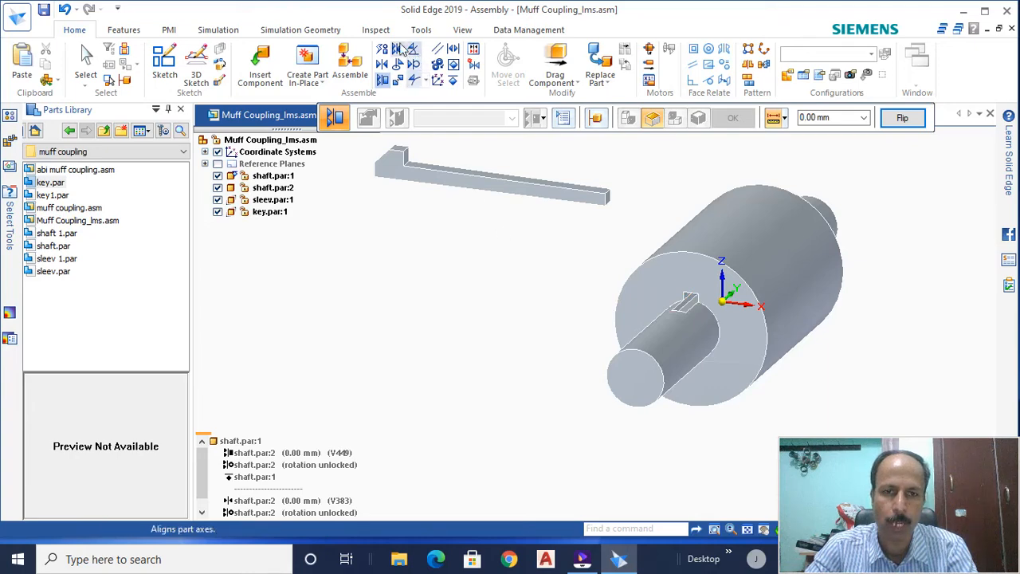
pyautogui.click(381, 67)
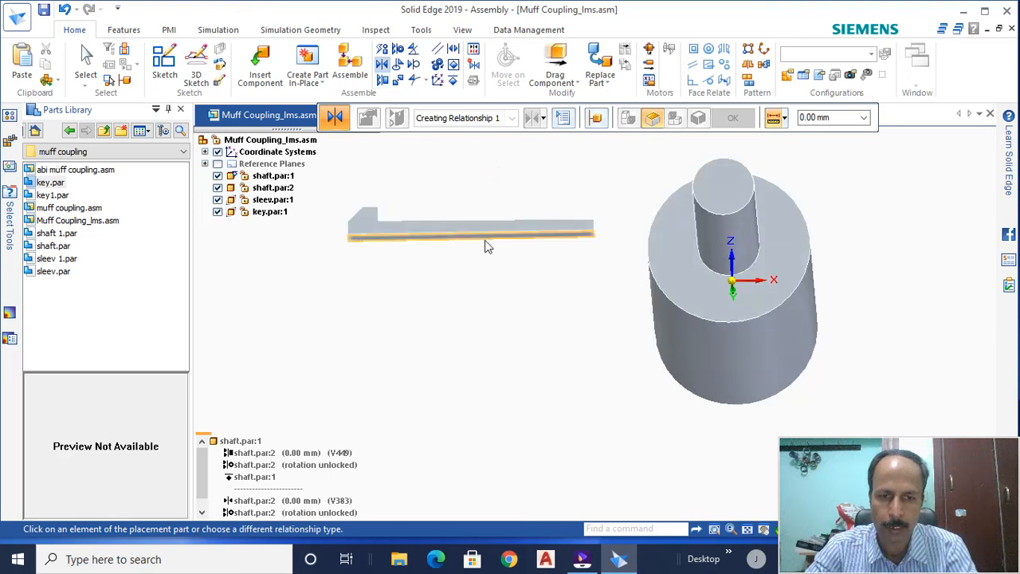
pyautogui.click(485, 244)
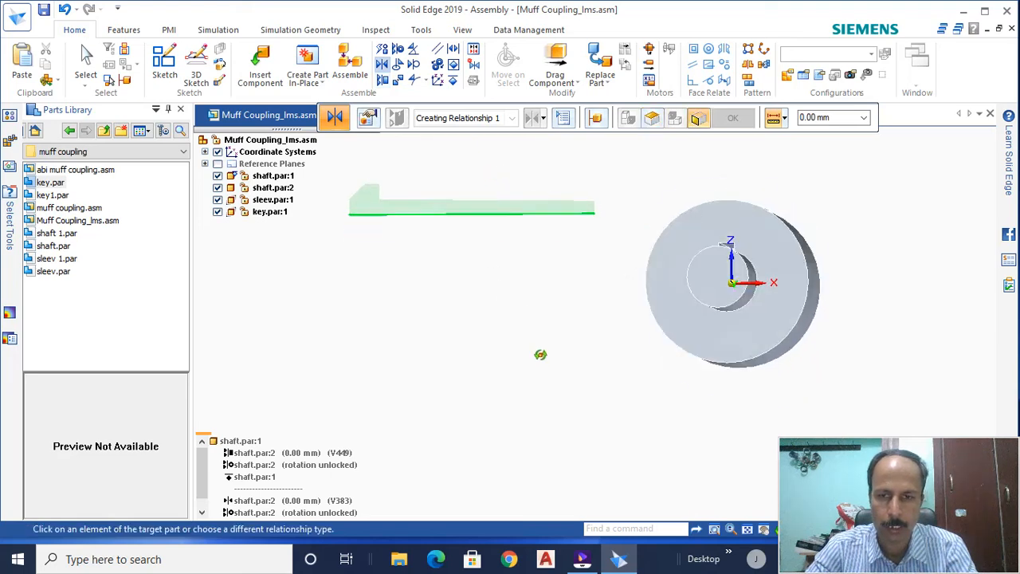
pyautogui.scroll(5, 717, 327)
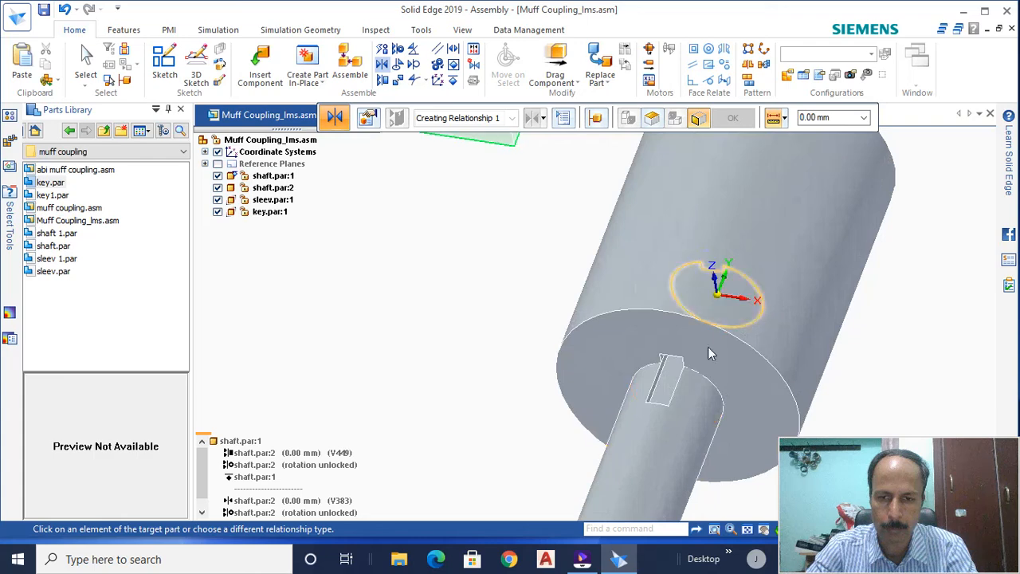
pyautogui.click(670, 390)
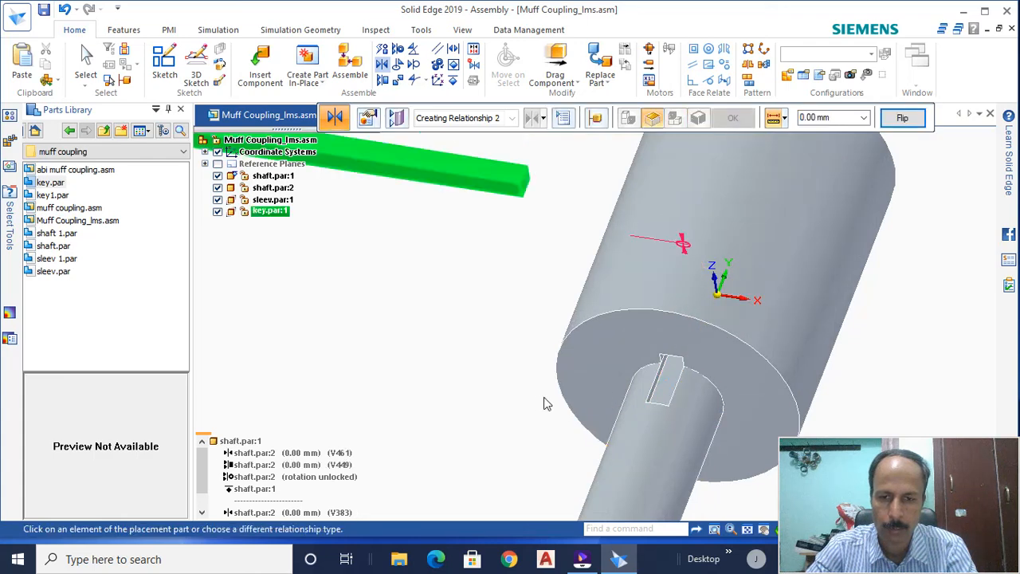
# Step: Mate the side face of the key to the side face of the shaft keyway with a 0.00 mm offset
pyautogui.click(443, 191)
pyautogui.moveTo(451, 345); pyautogui.dragTo(604, 330, button='middle')
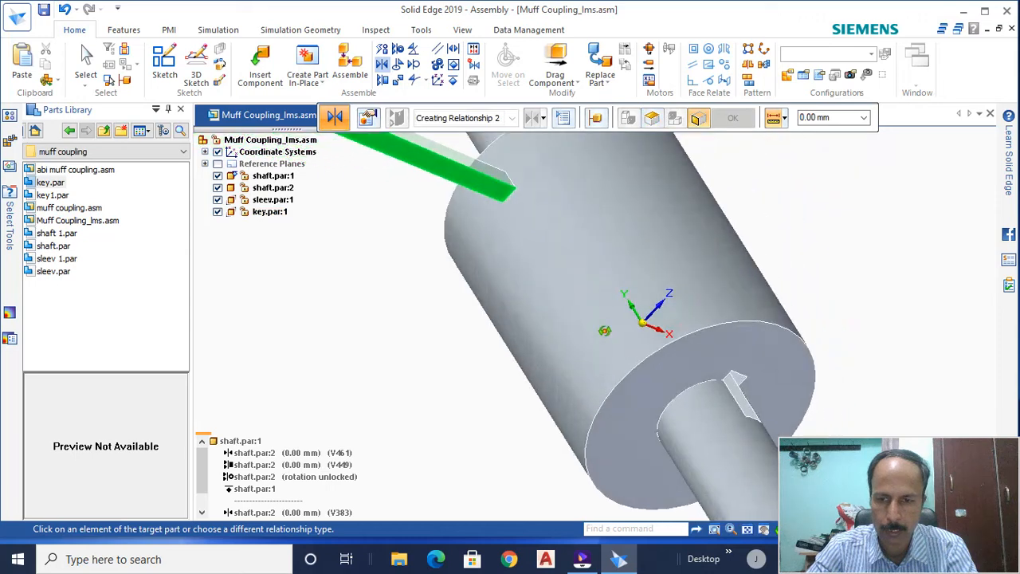
pyautogui.click(750, 407)
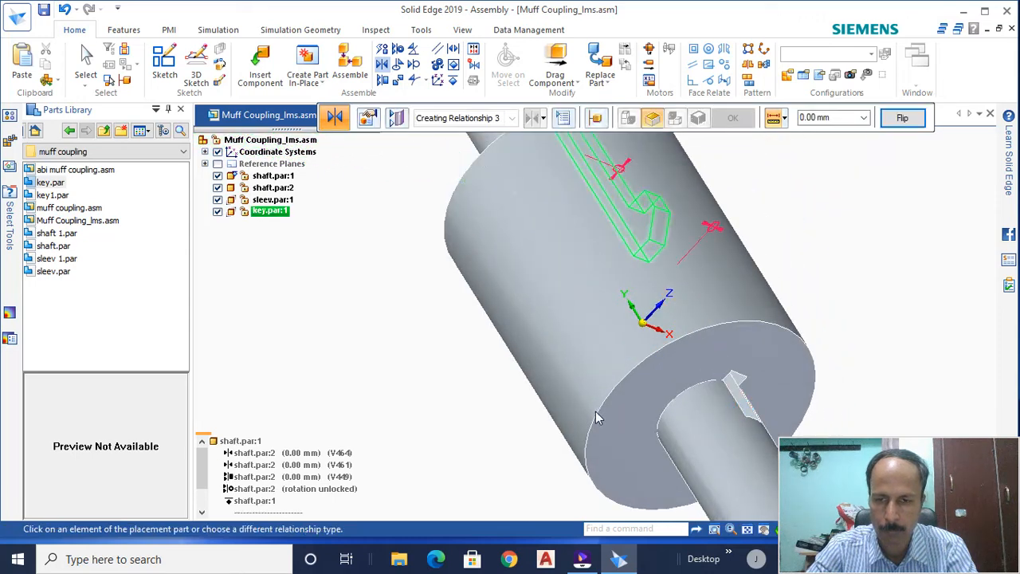
# Step: Slide the key along the keyway with Drag Component until its head sits at the sleeve's end face
pyautogui.moveTo(860, 246); pyautogui.dragTo(720, 248, button='middle')
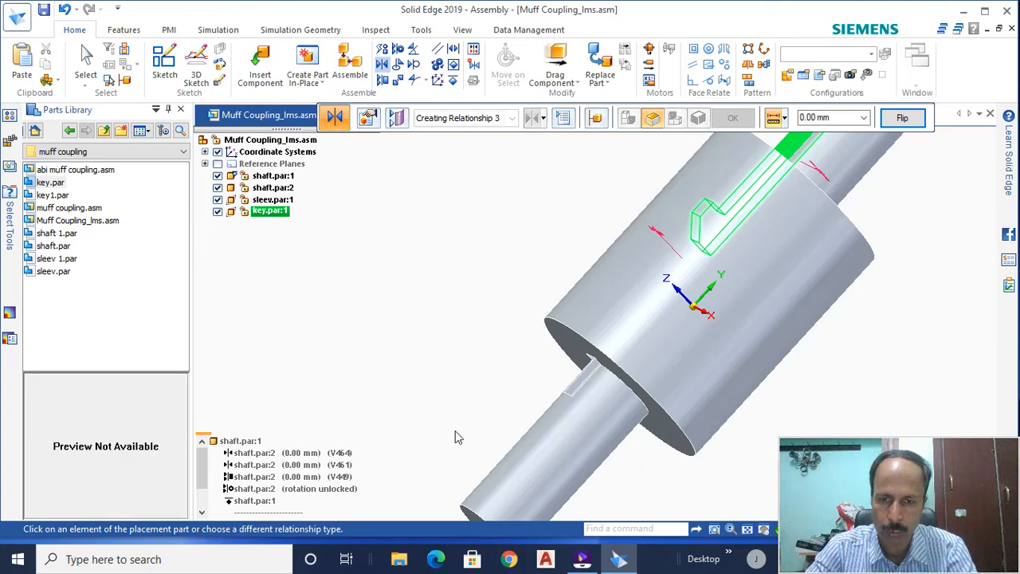
pyautogui.click(557, 68)
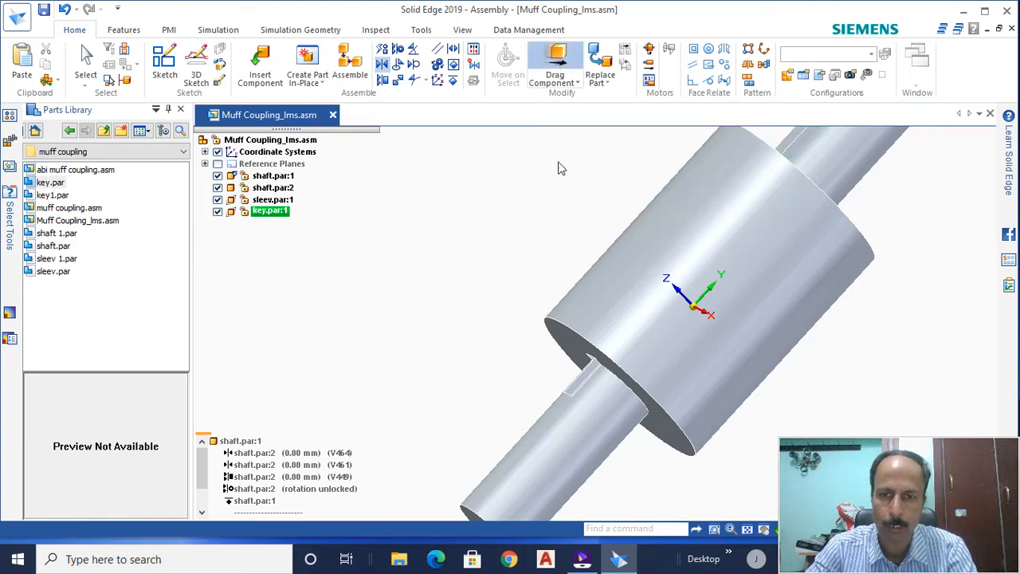
pyautogui.click(682, 41)
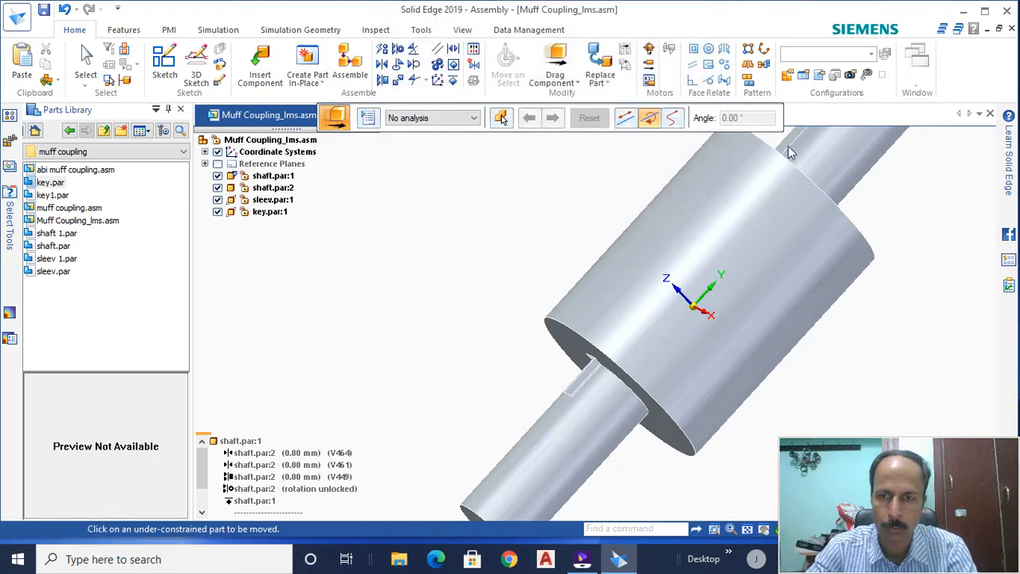
pyautogui.click(789, 147)
pyautogui.moveTo(780, 153); pyautogui.dragTo(720, 236)
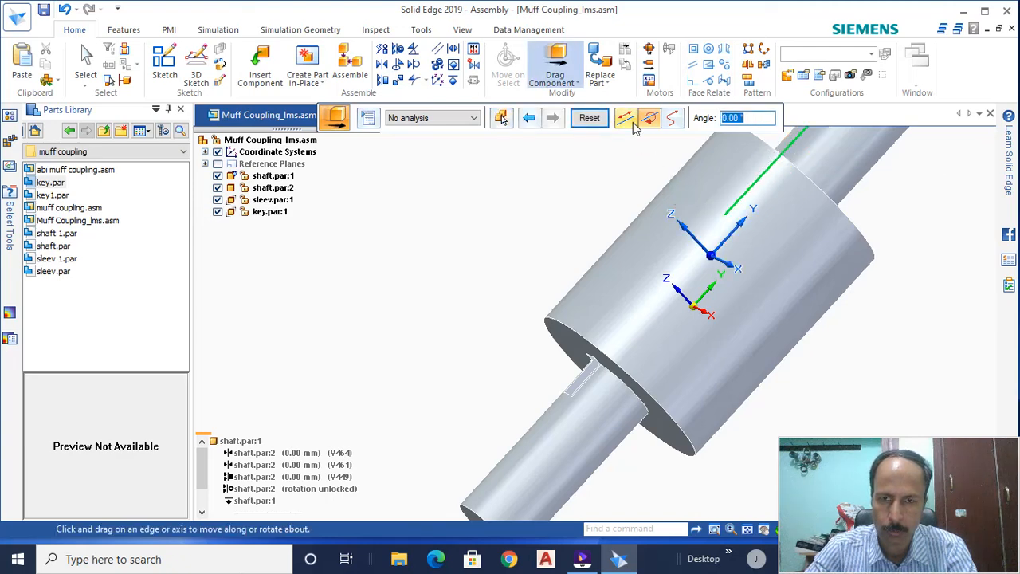
pyautogui.click(626, 118)
pyautogui.moveTo(780, 158); pyautogui.dragTo(641, 282)
pyautogui.moveTo(495, 291); pyautogui.dragTo(575, 228, button='middle')
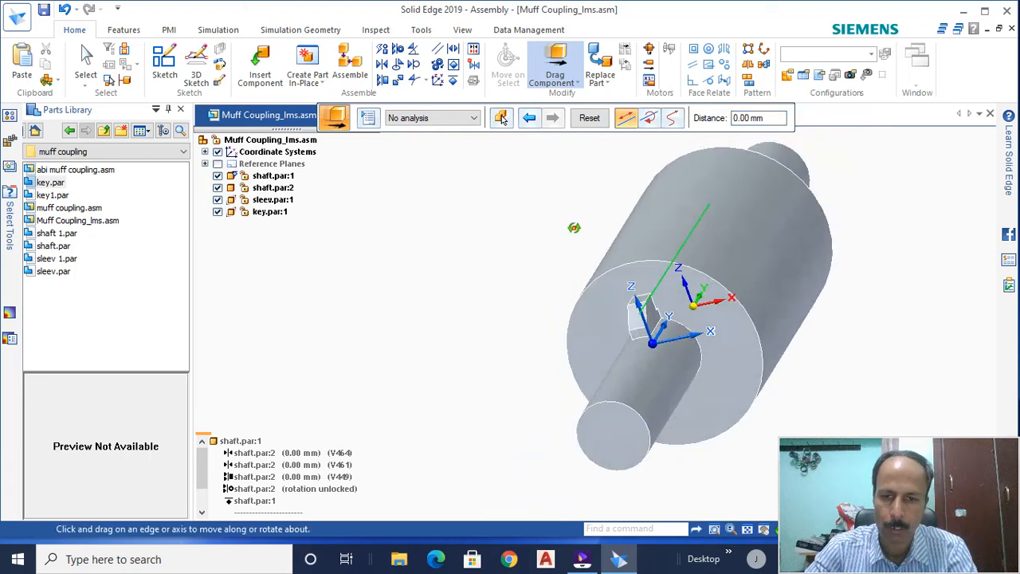
# Step: Nudge the key slightly along the shaft axis to fine-tune its head position beside the sleeve, and inspect the fit
pyautogui.moveTo(877, 277); pyautogui.dragTo(804, 342, button='middle')
pyautogui.moveTo(569, 303); pyautogui.dragTo(563, 296)
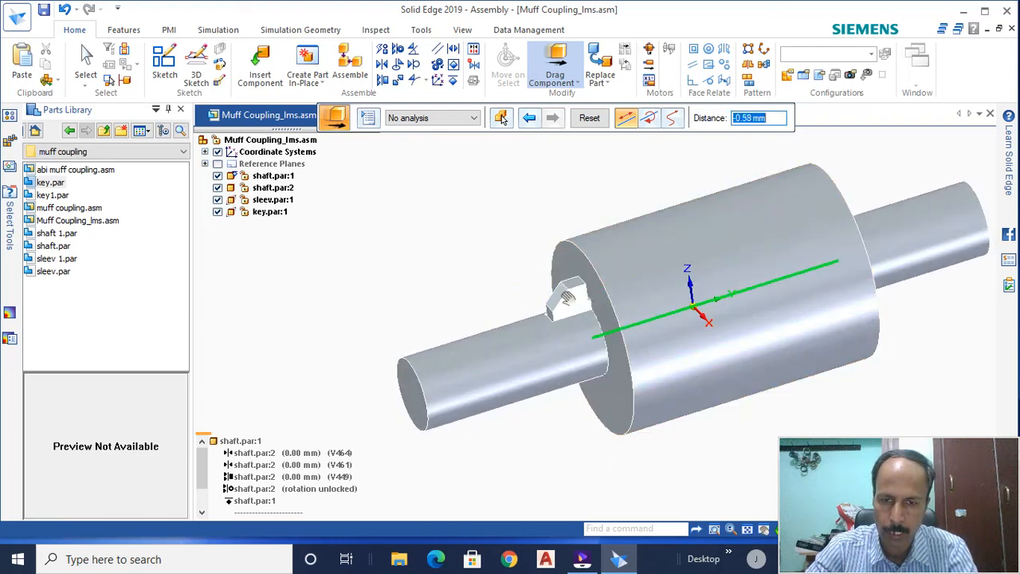
pyautogui.moveTo(898, 336); pyautogui.dragTo(879, 298, button='middle')
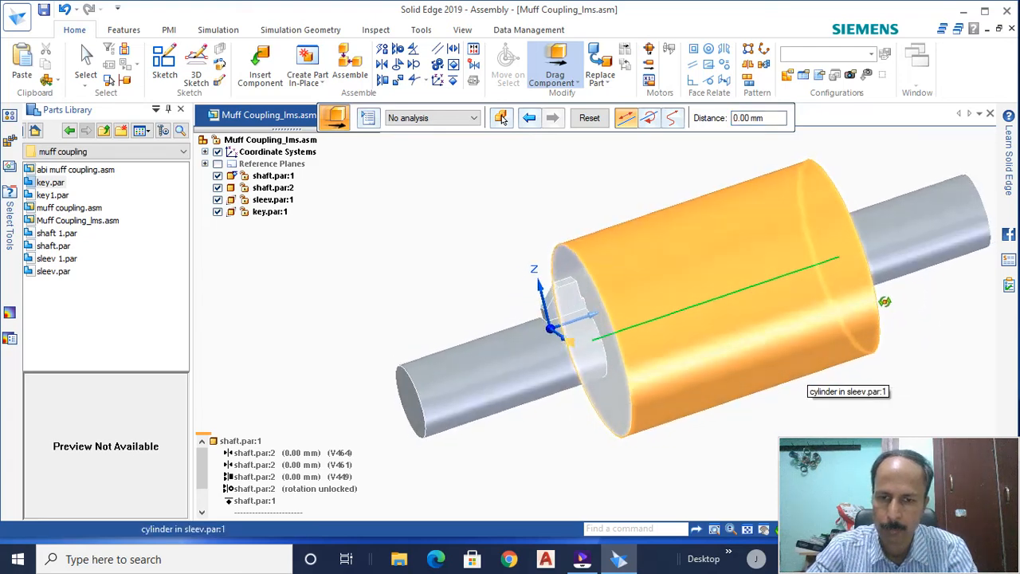
pyautogui.moveTo(569, 301); pyautogui.dragTo(567, 294)
pyautogui.moveTo(904, 307); pyautogui.dragTo(927, 258, button='middle')
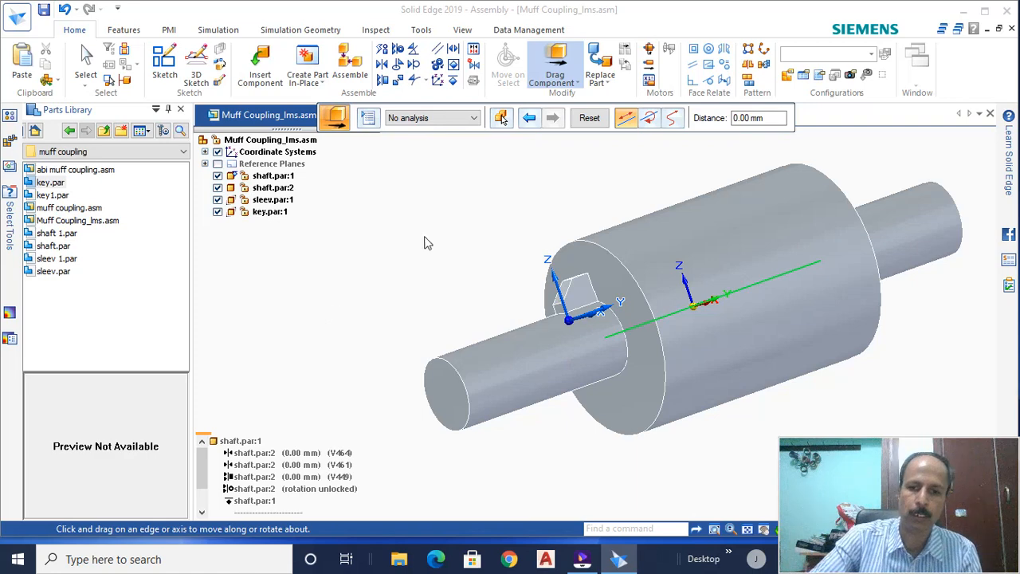
pyautogui.moveTo(458, 234); pyautogui.dragTo(405, 269, button='middle')
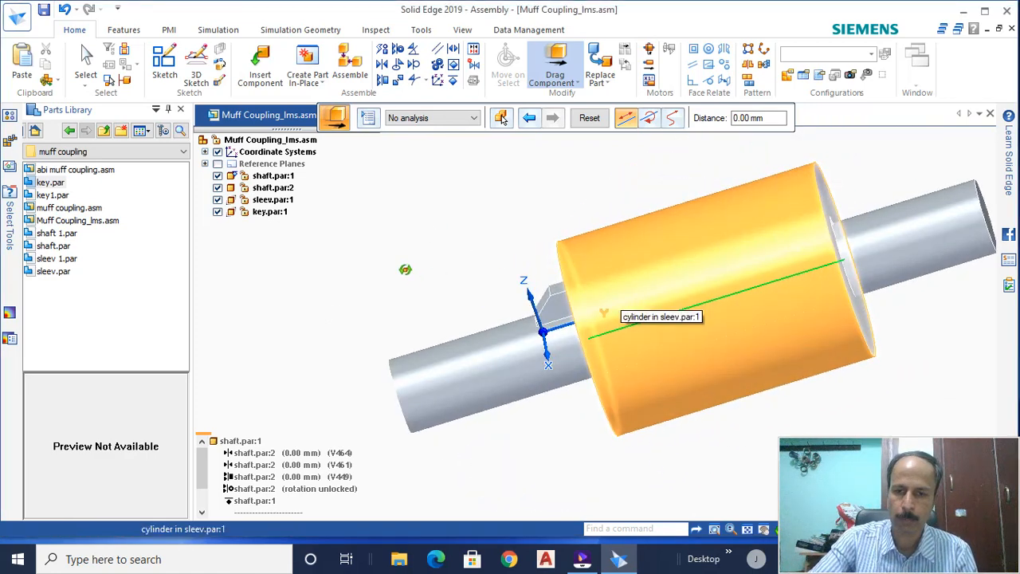